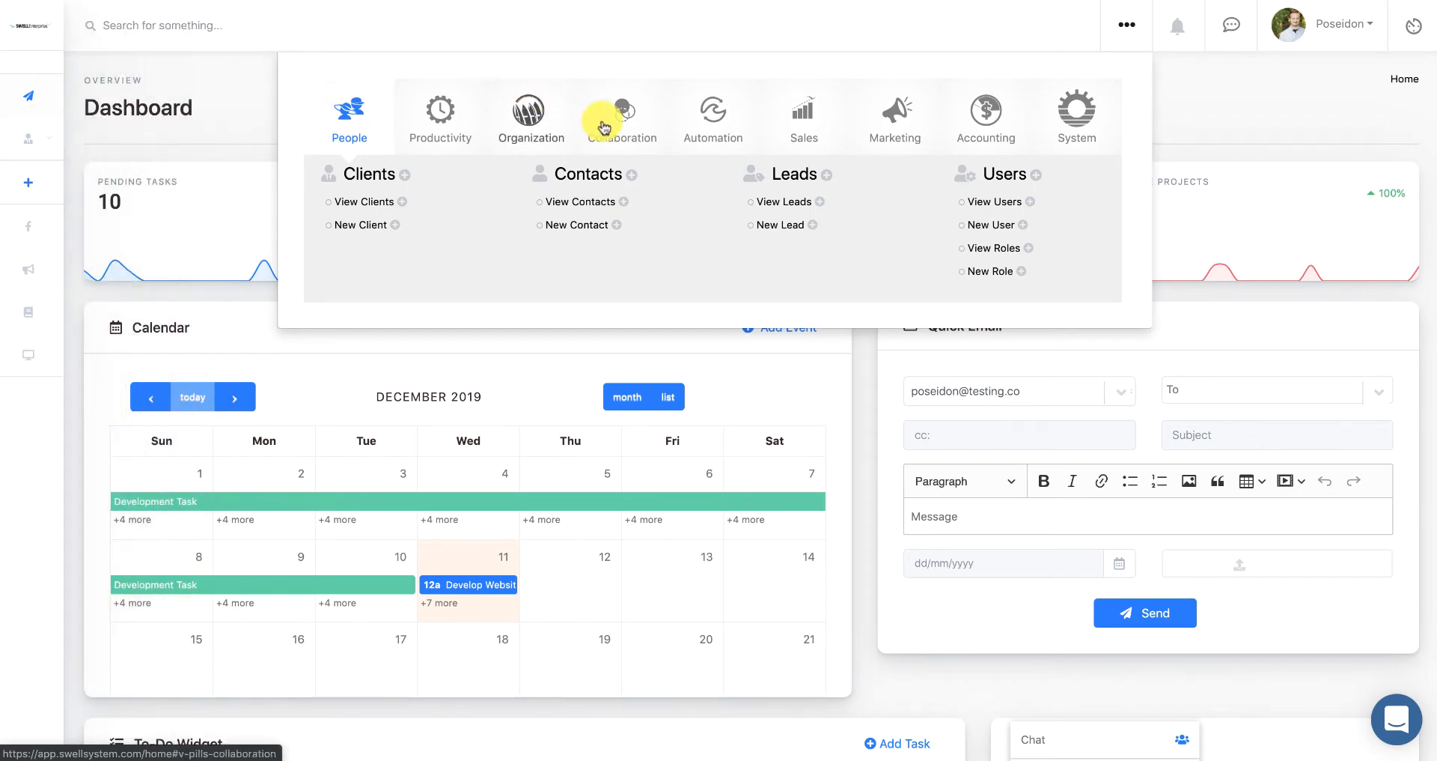
# - Start a new schedule via New Scheduler under Calendars in the Organization menu
pyautogui.click(505, 118)
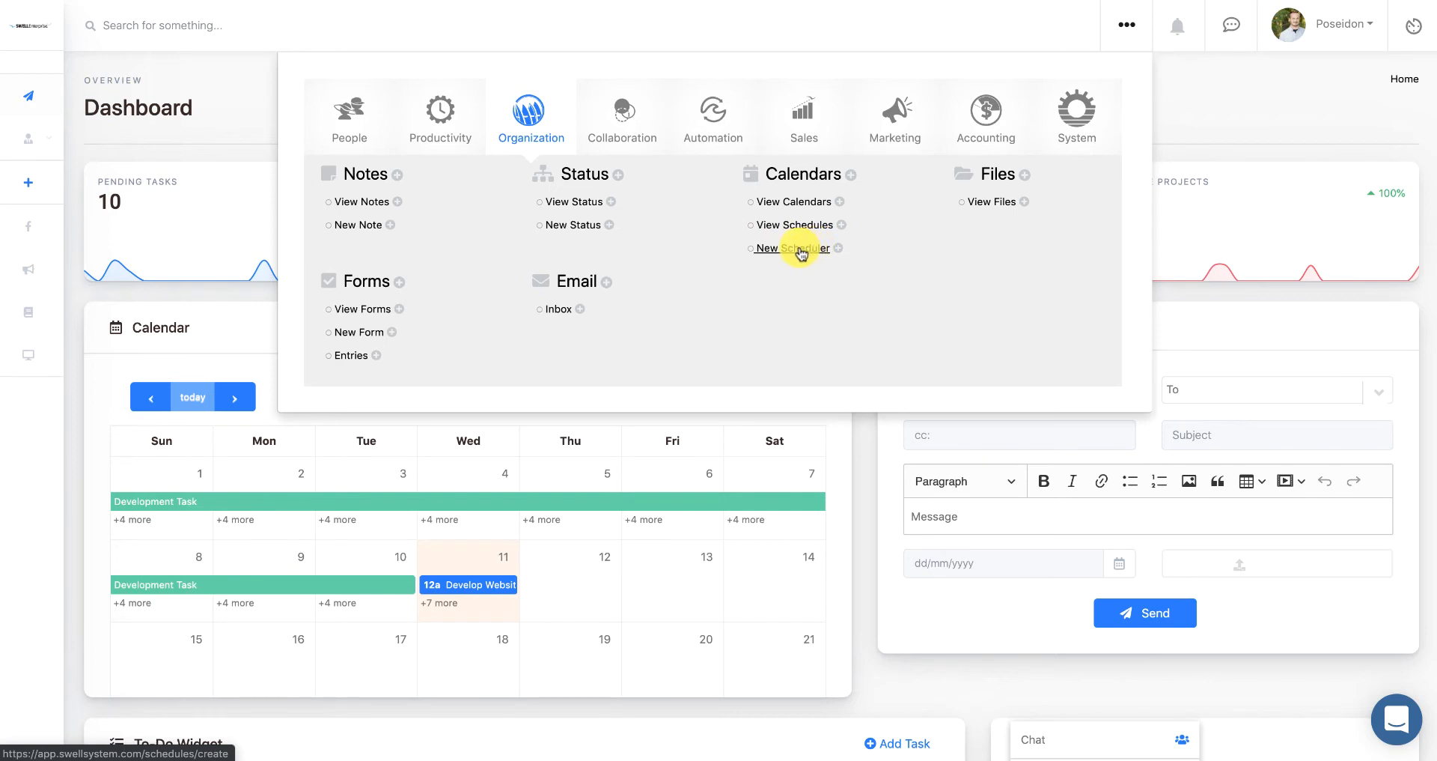
pyautogui.click(799, 250)
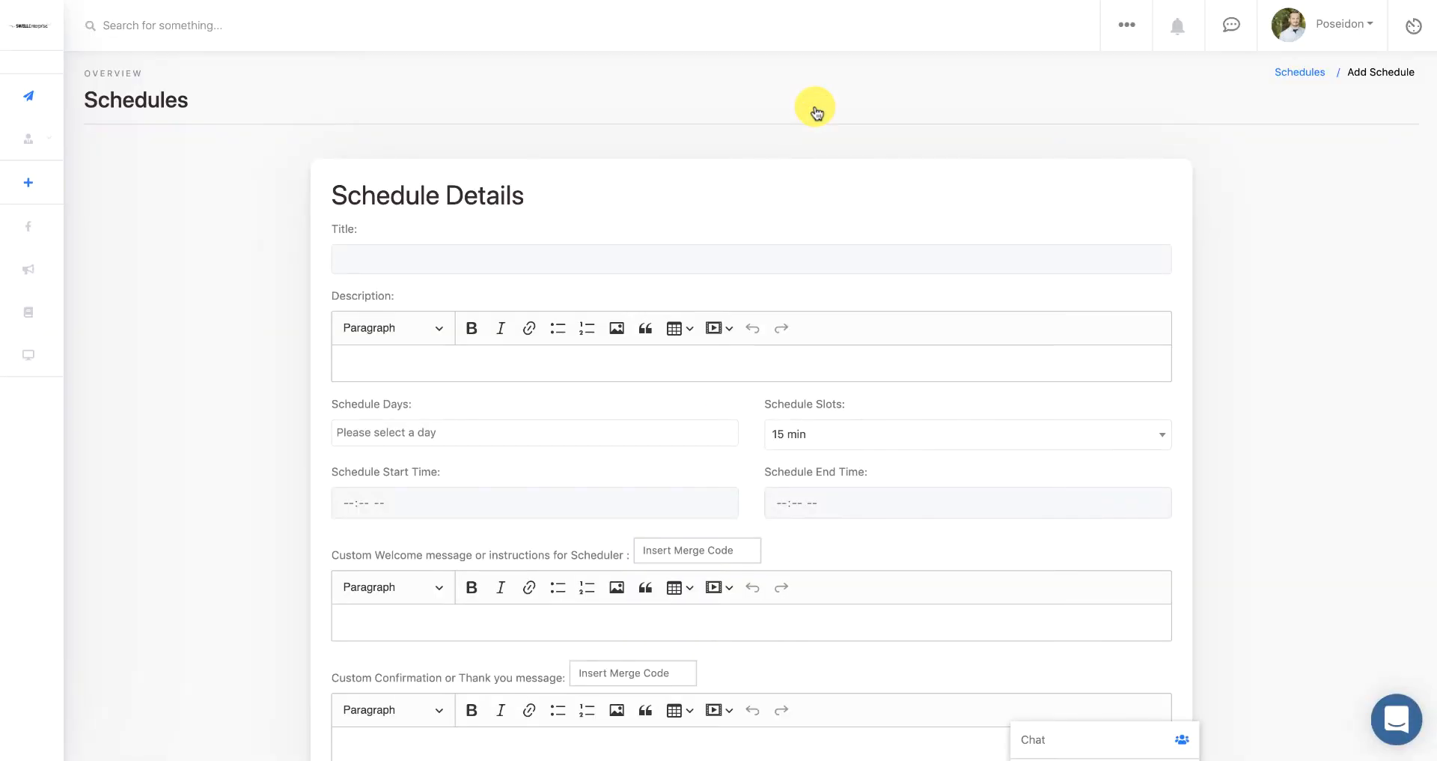
# - Title the schedule 'Example' with the description 'Hello World'
pyautogui.click(447, 254)
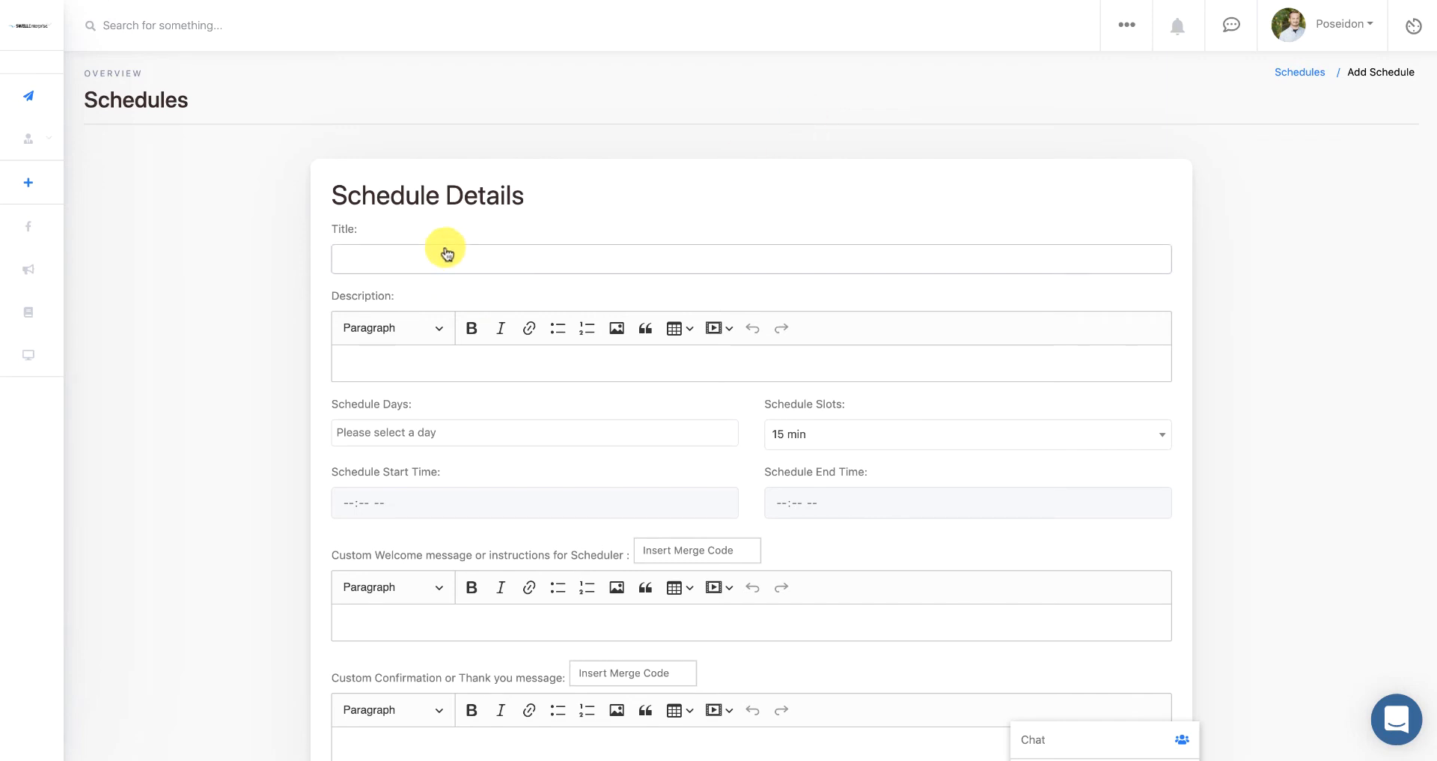
pyautogui.click(447, 254)
pyautogui.write('Example')
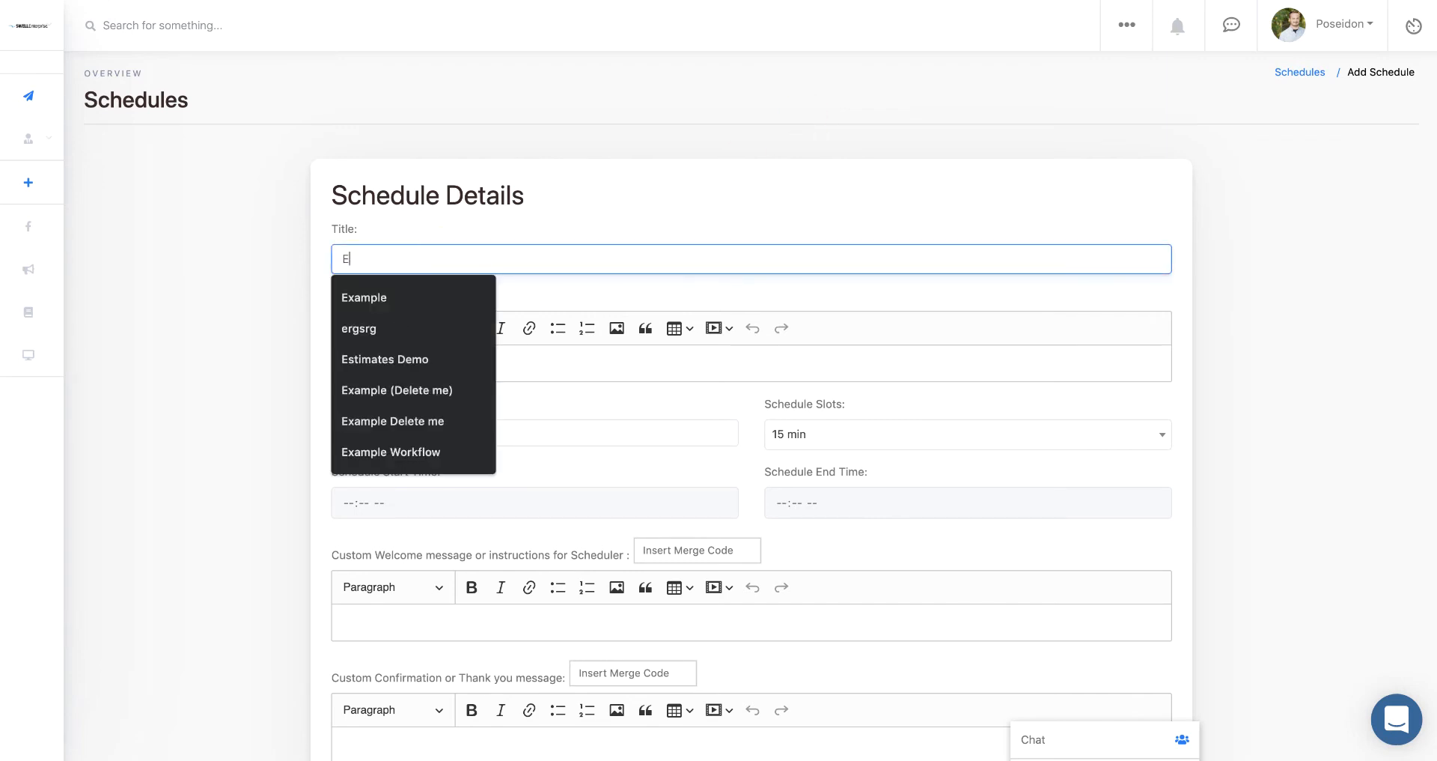
pyautogui.click(616, 370)
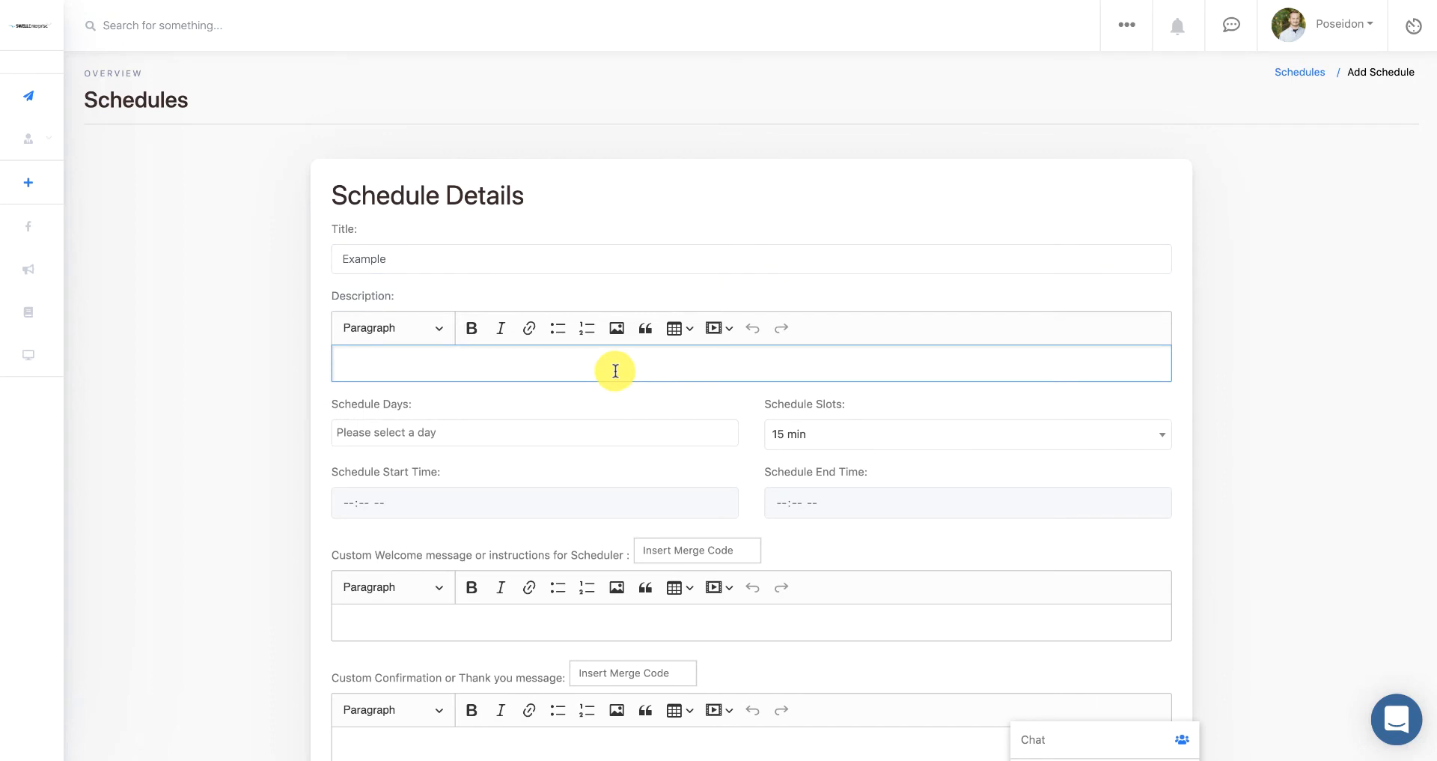
pyautogui.write('H')
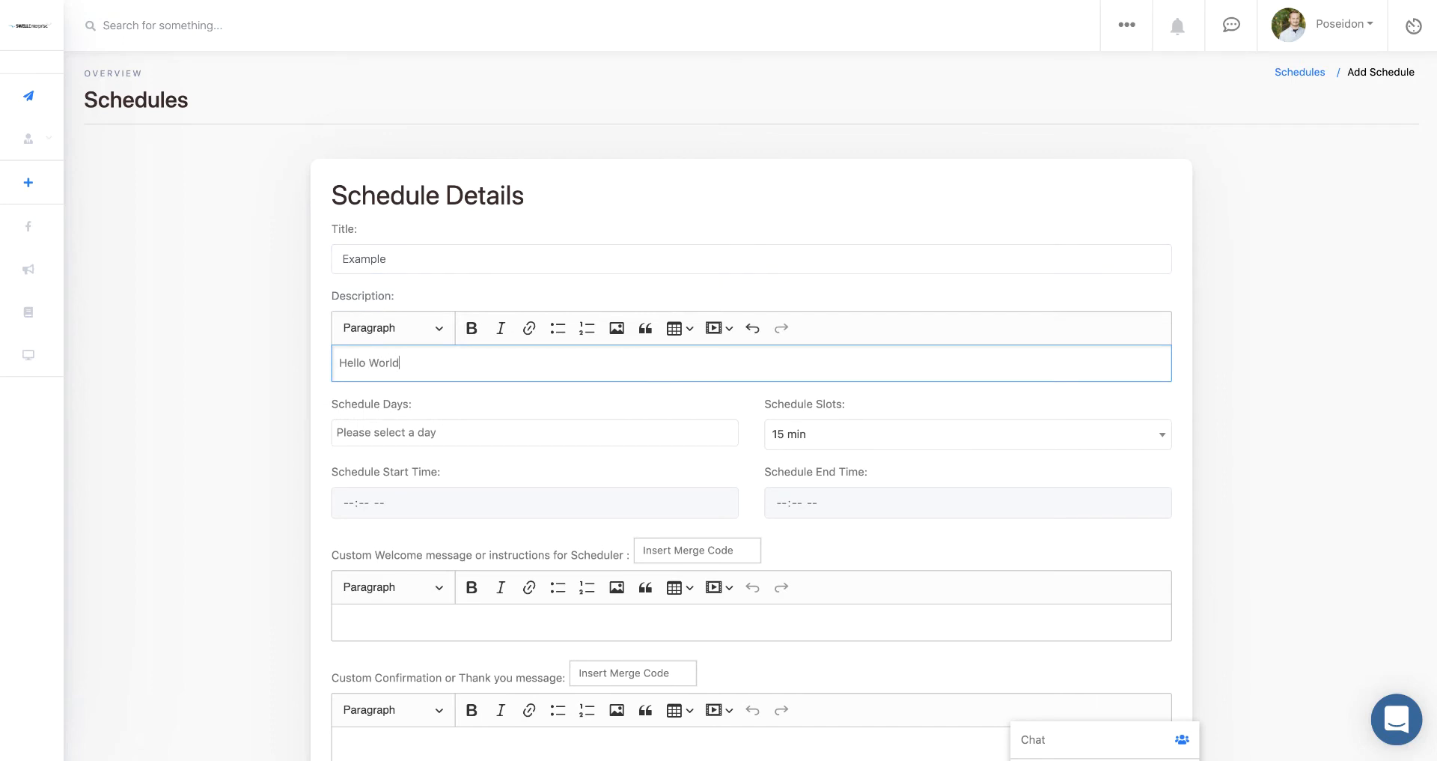
pyautogui.write('ello World')
# - Add Monday, Tuesday, Wednesday, Thursday and Friday as schedule days
pyautogui.click(597, 428)
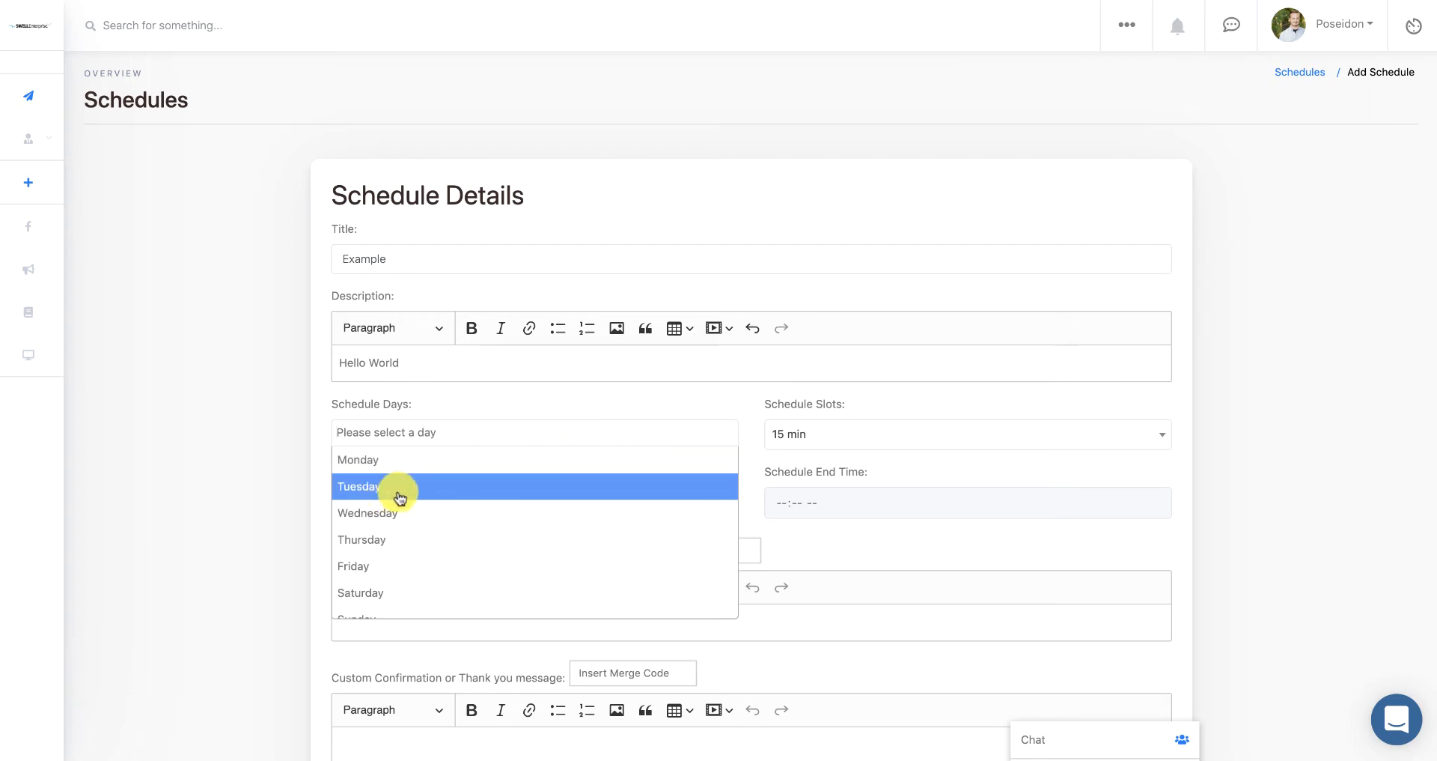
pyautogui.click(389, 462)
pyautogui.click(431, 436)
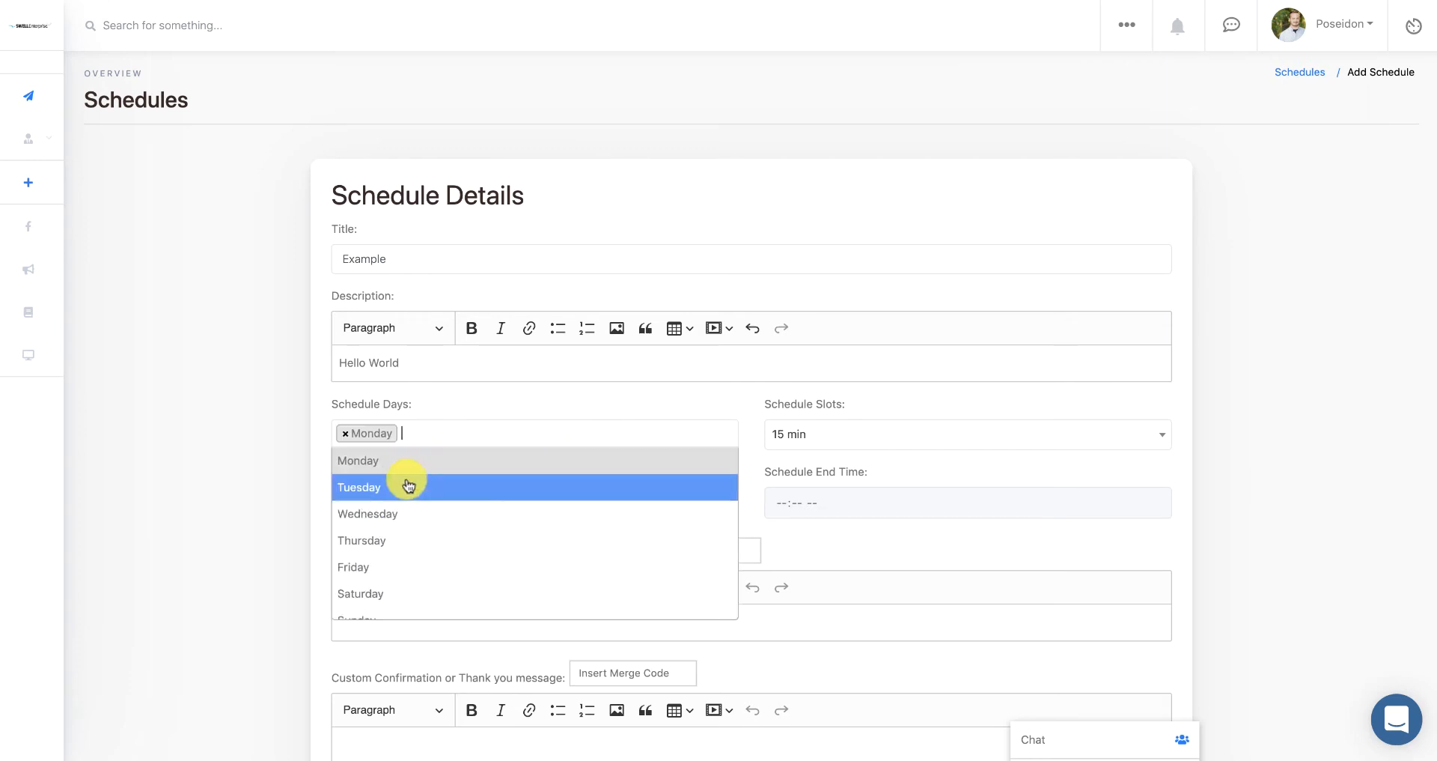
pyautogui.click(407, 486)
pyautogui.click(498, 430)
pyautogui.click(448, 511)
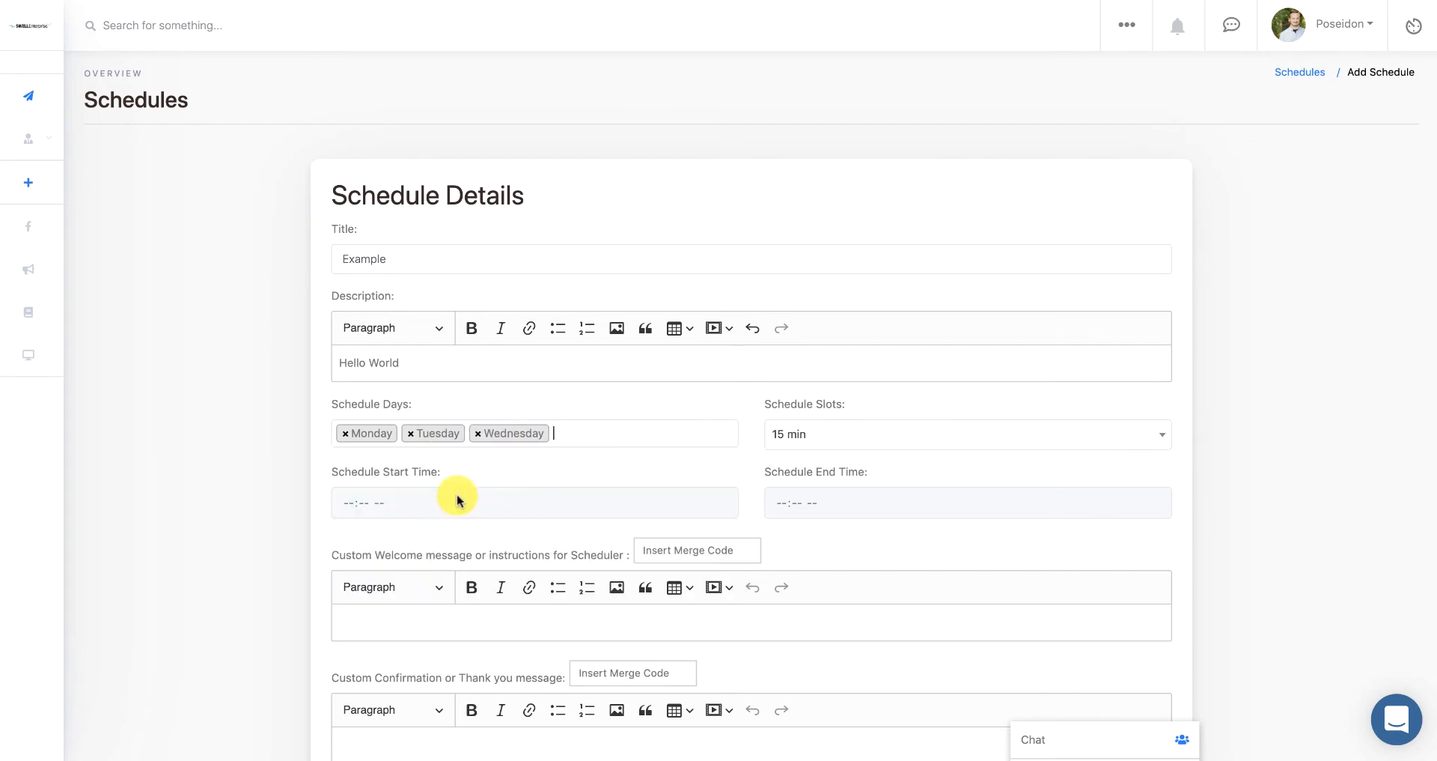
pyautogui.click(571, 433)
pyautogui.click(501, 540)
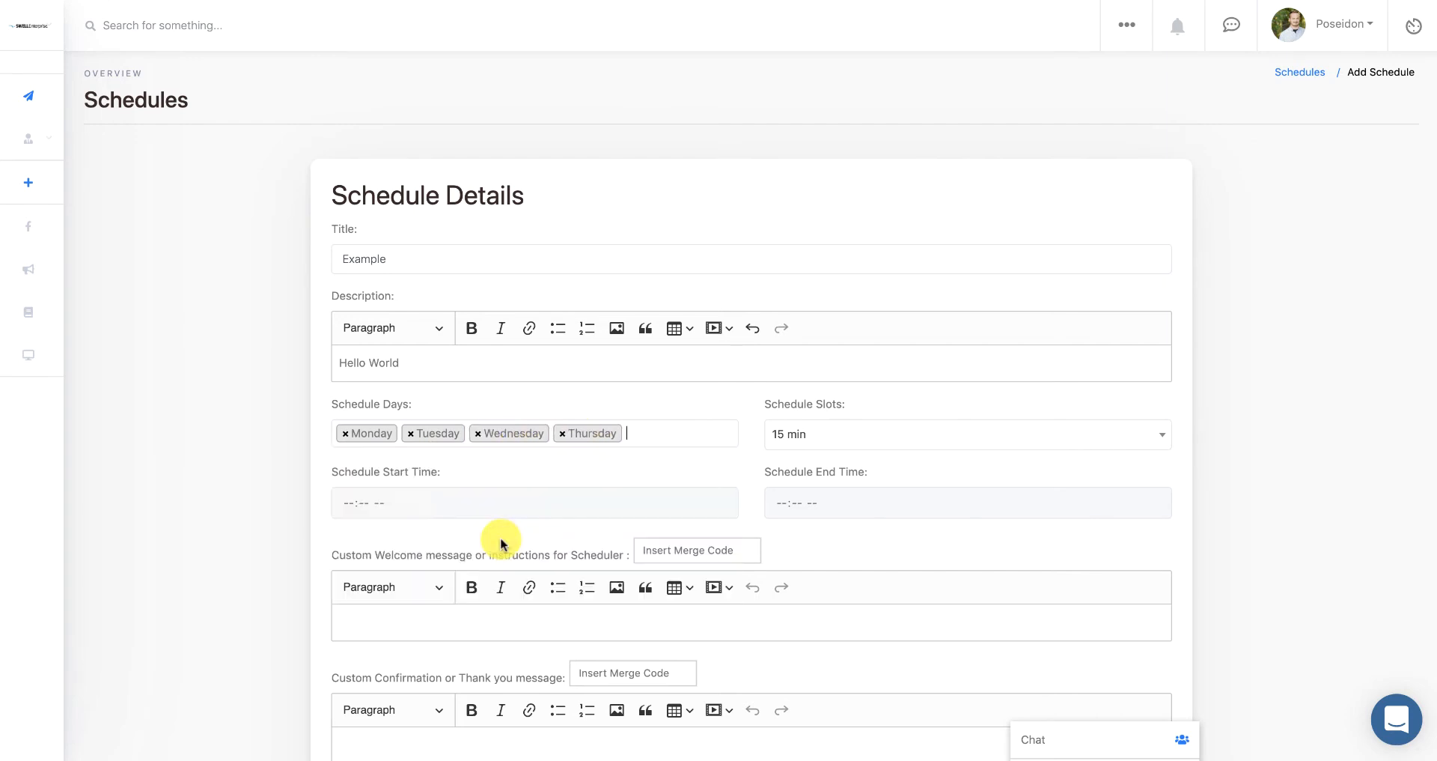
pyautogui.click(647, 433)
pyautogui.click(540, 573)
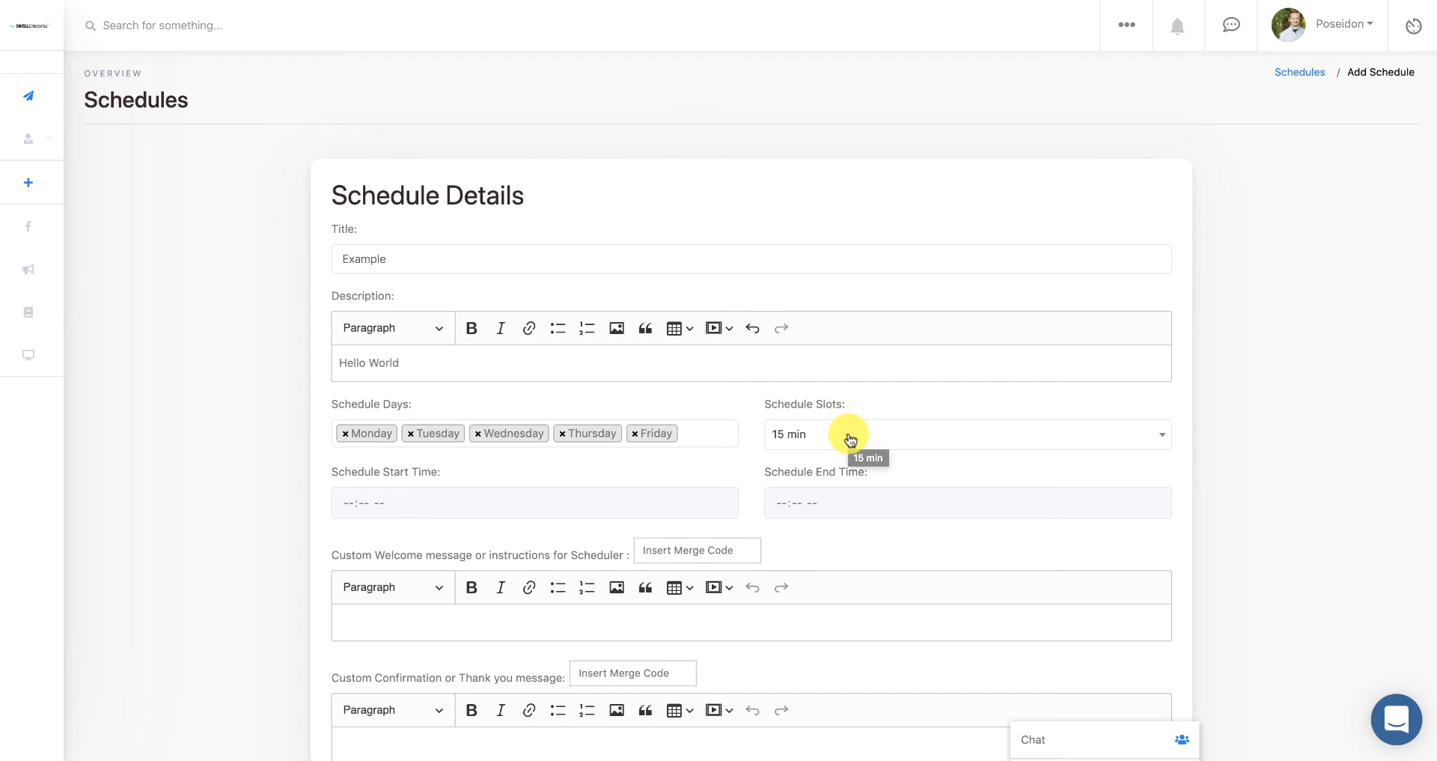
# - Set Schedule Slots to 1 hour, start time 09:00 AM and end time 05:00 PM
pyautogui.click(801, 438)
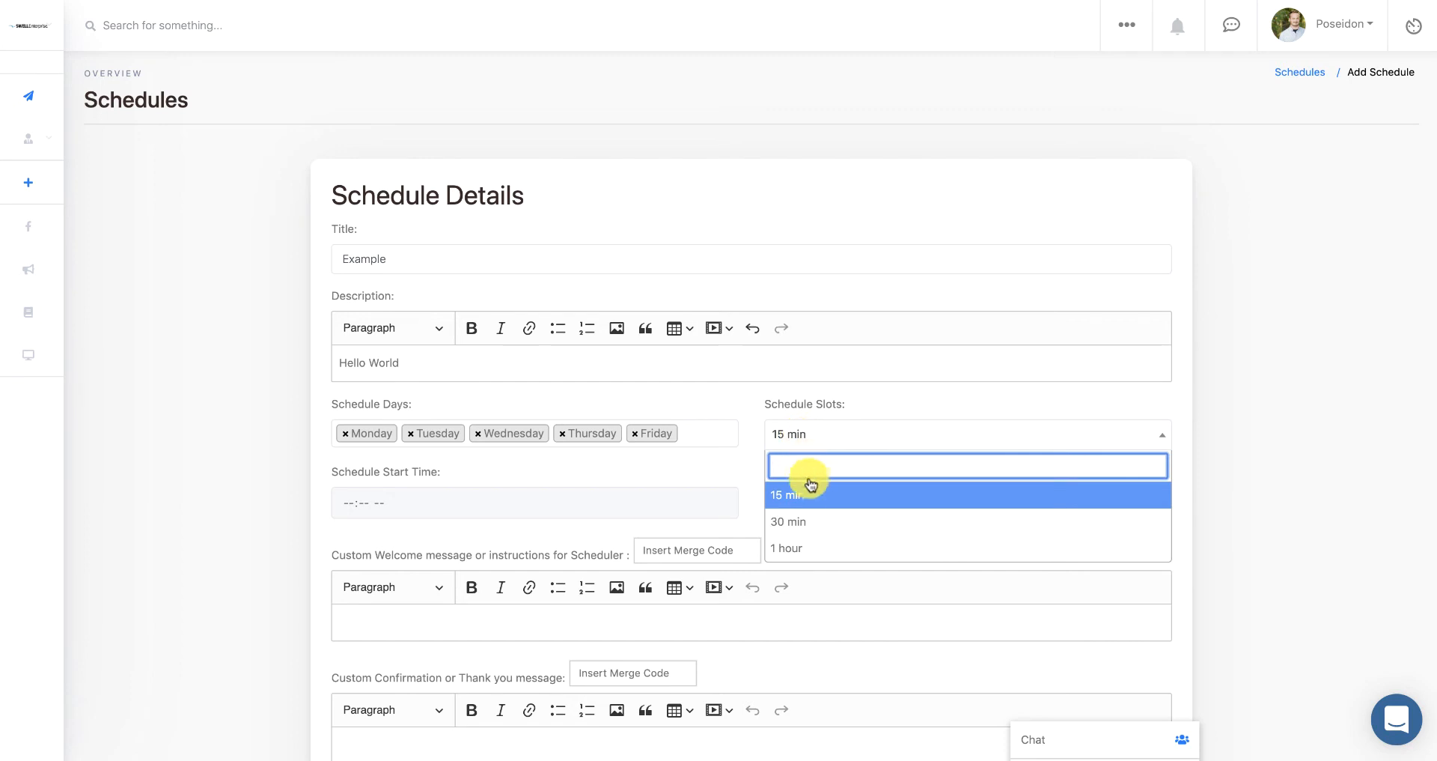
pyautogui.click(811, 544)
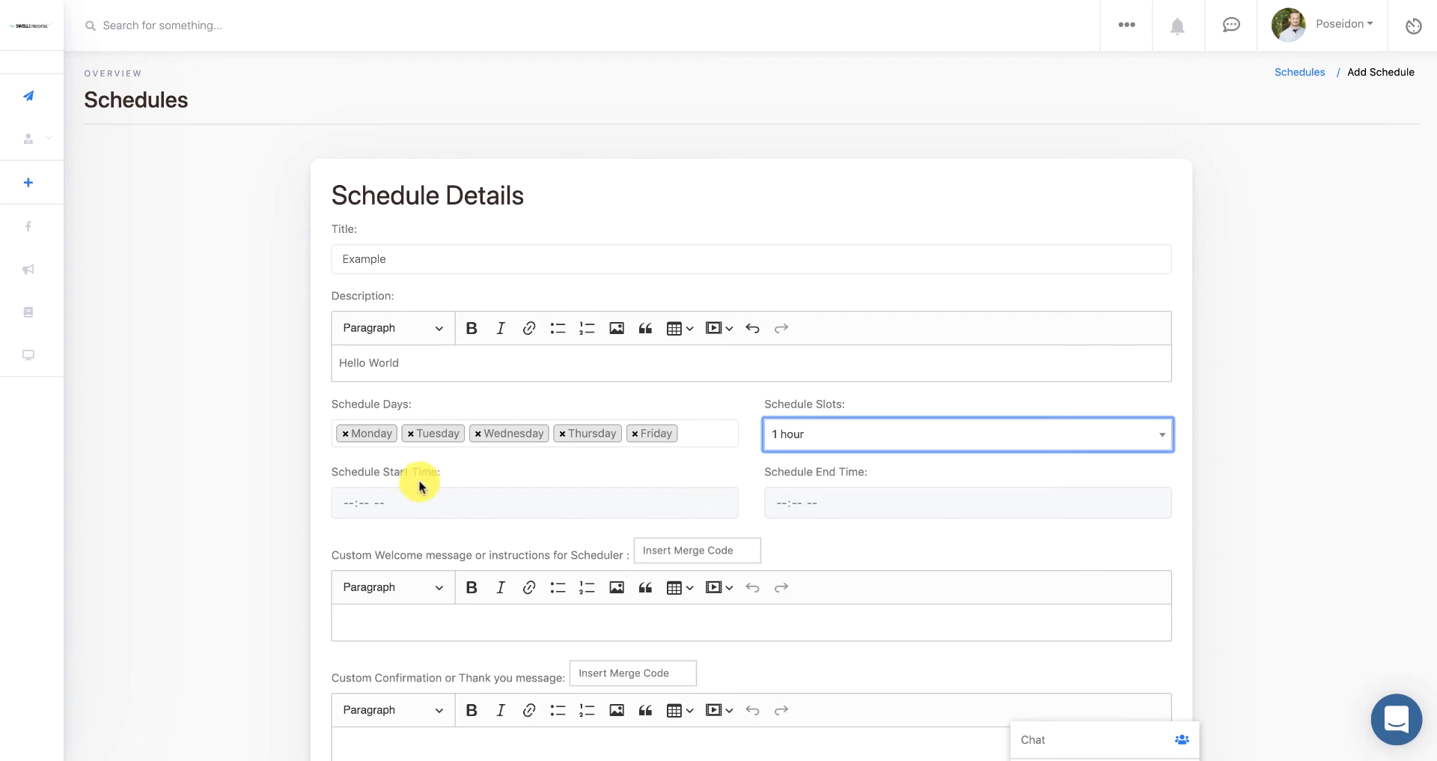
pyautogui.click(347, 504)
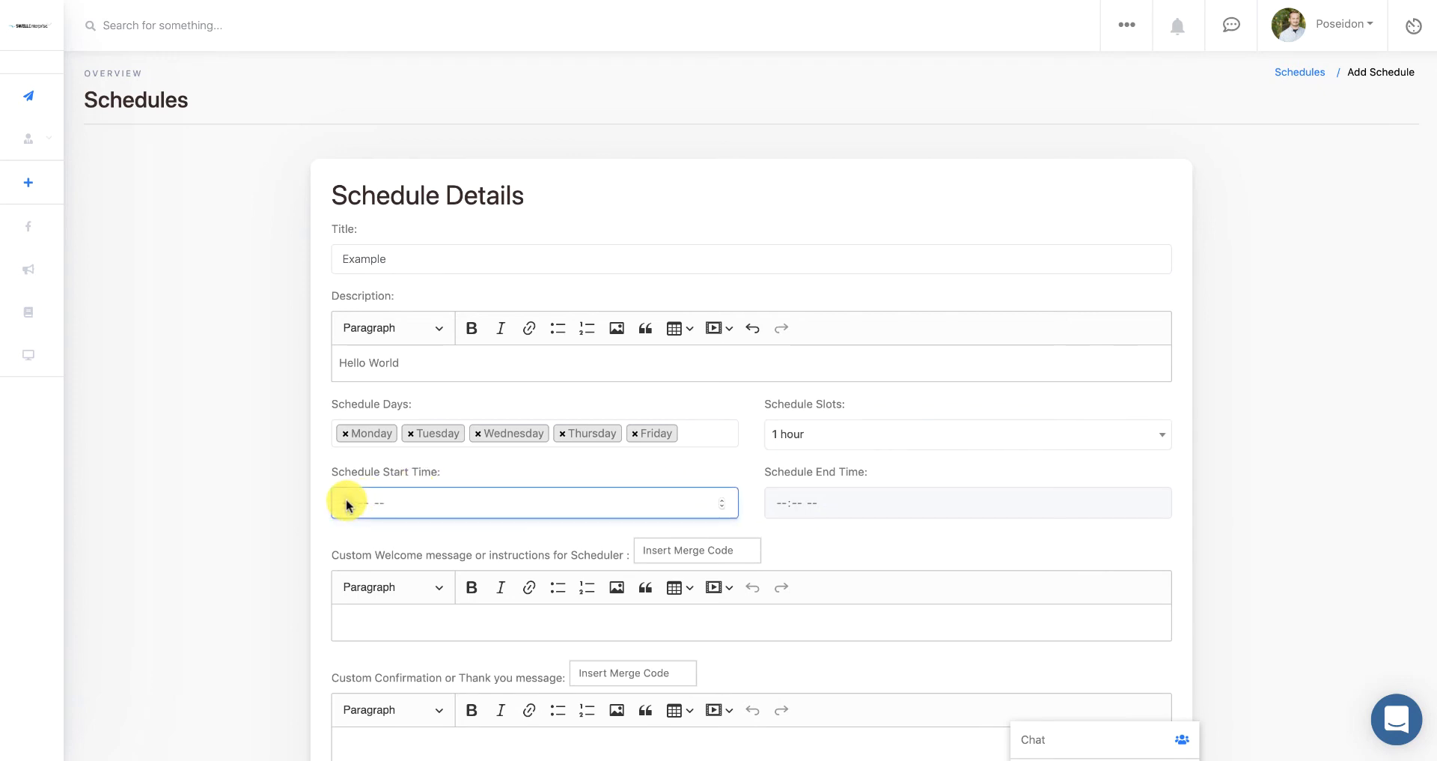
pyautogui.write('09:00 AM')
pyautogui.click(781, 504)
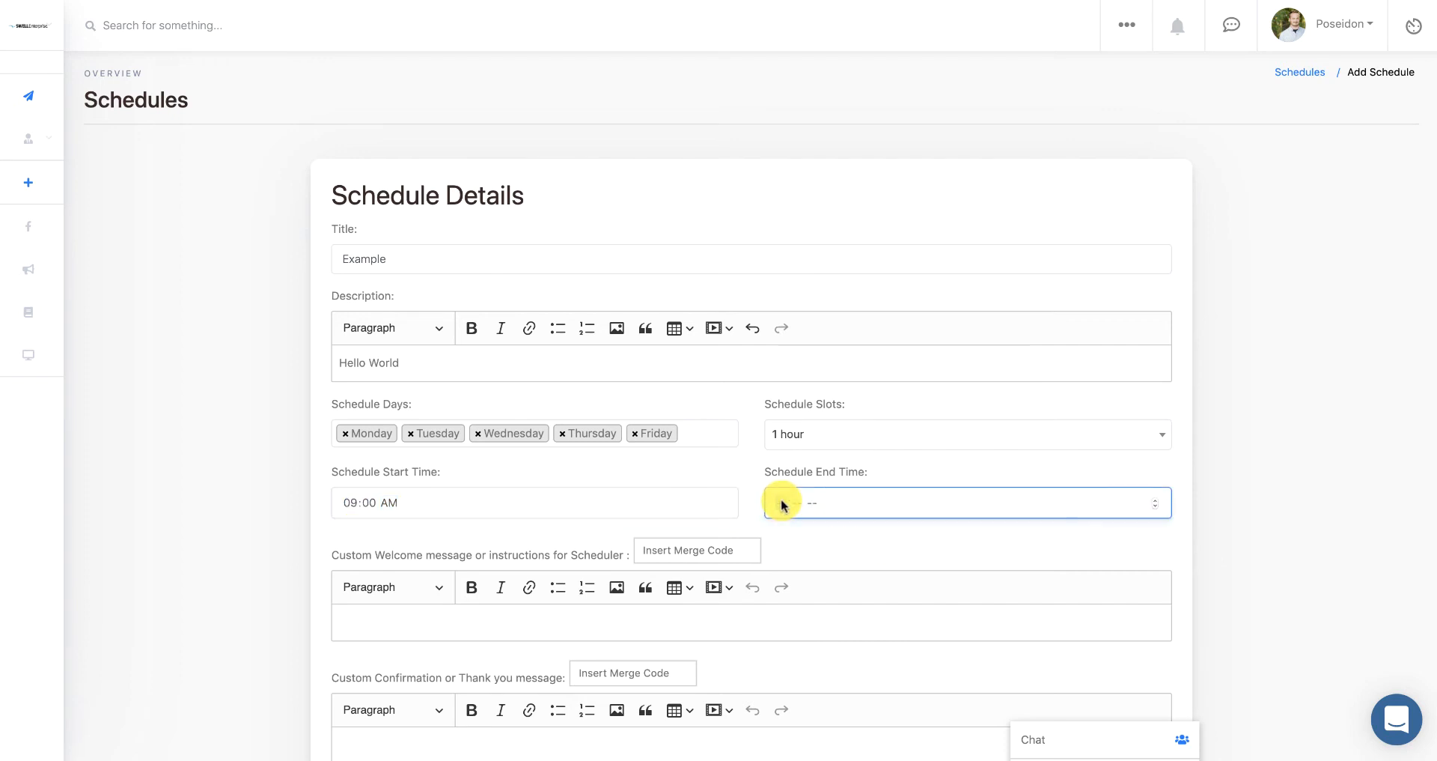
pyautogui.write('0500p')
pyautogui.scroll(-2, 578, 555)
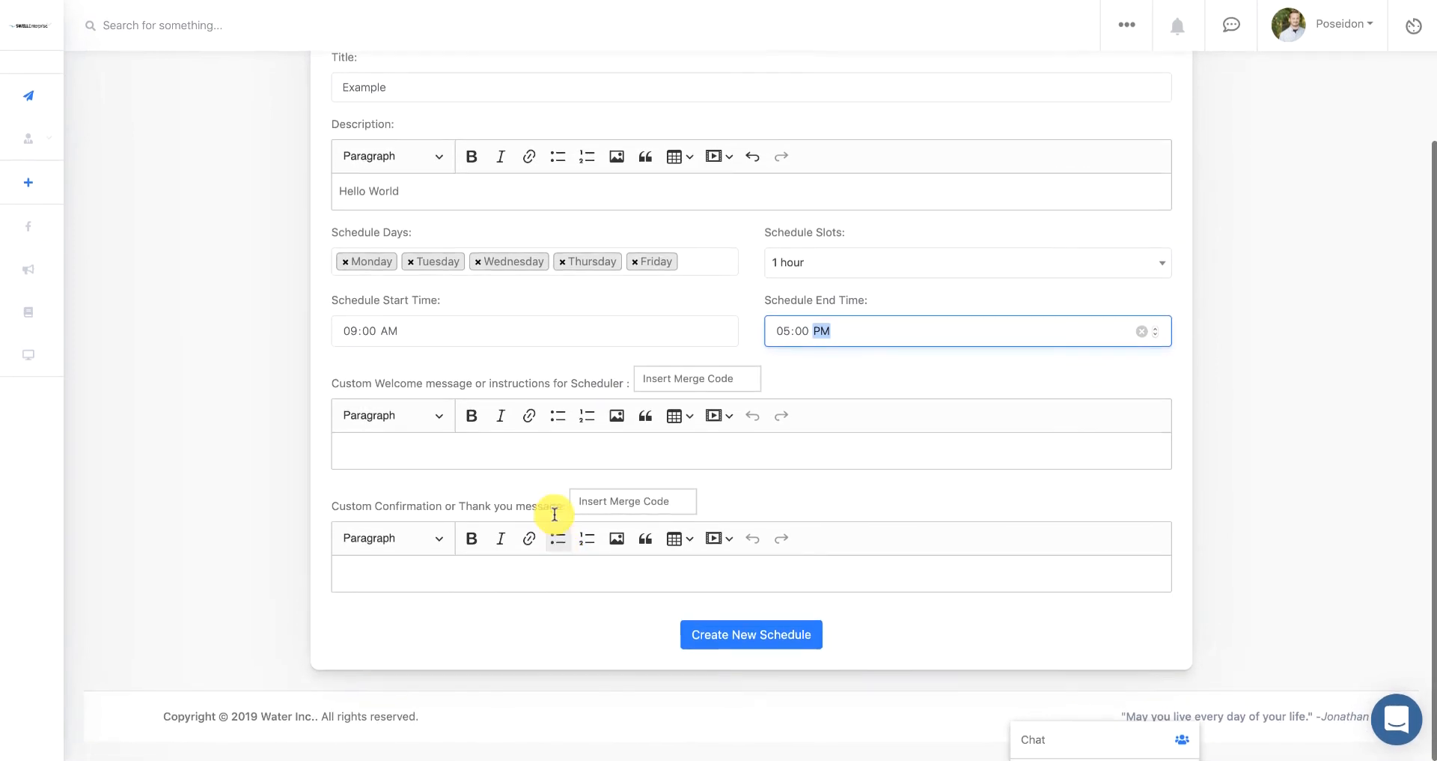
# - Write a welcome message and the confirmation 'Thank you, I look forward to seeing you soon!'
pyautogui.click(569, 453)
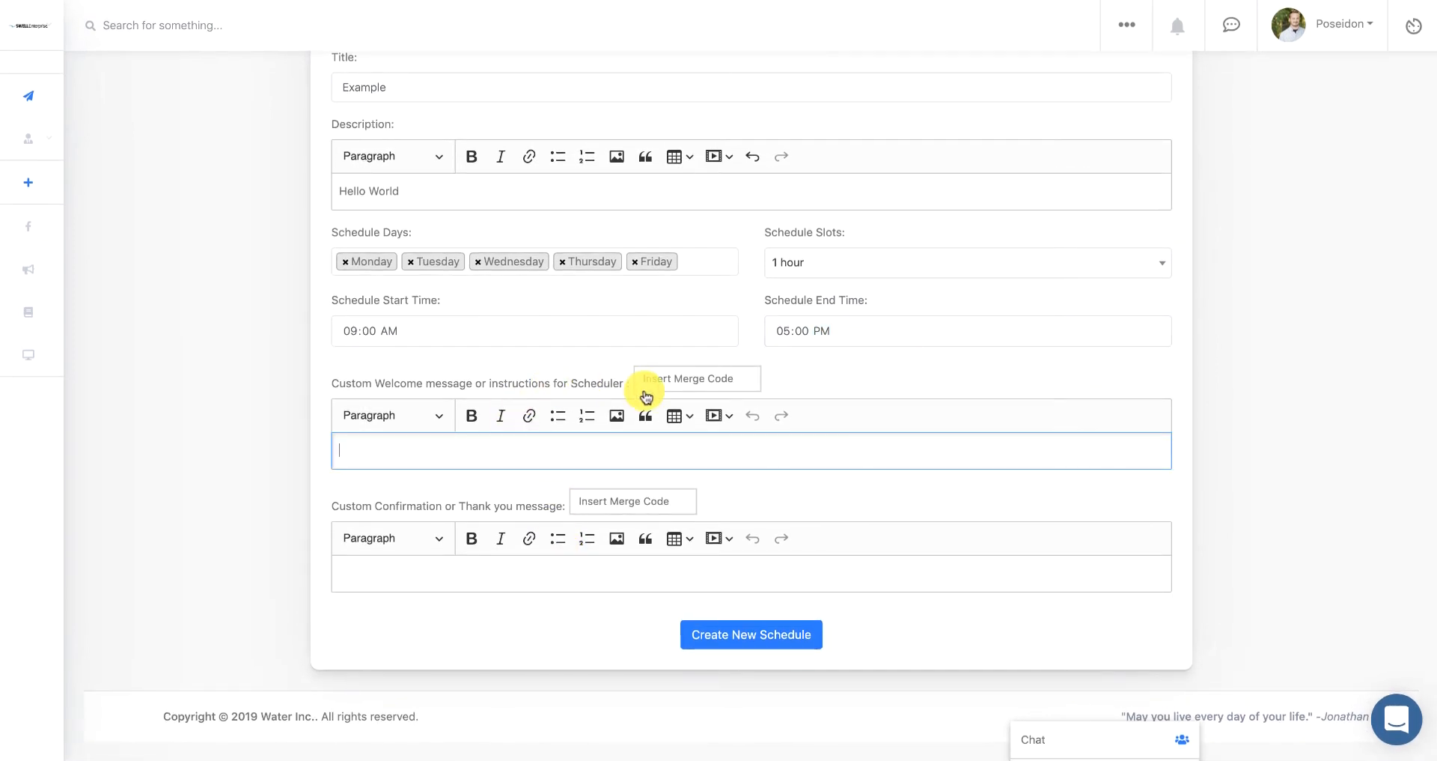
pyautogui.write('Welcome to my schedule, feel free to book an appointment')
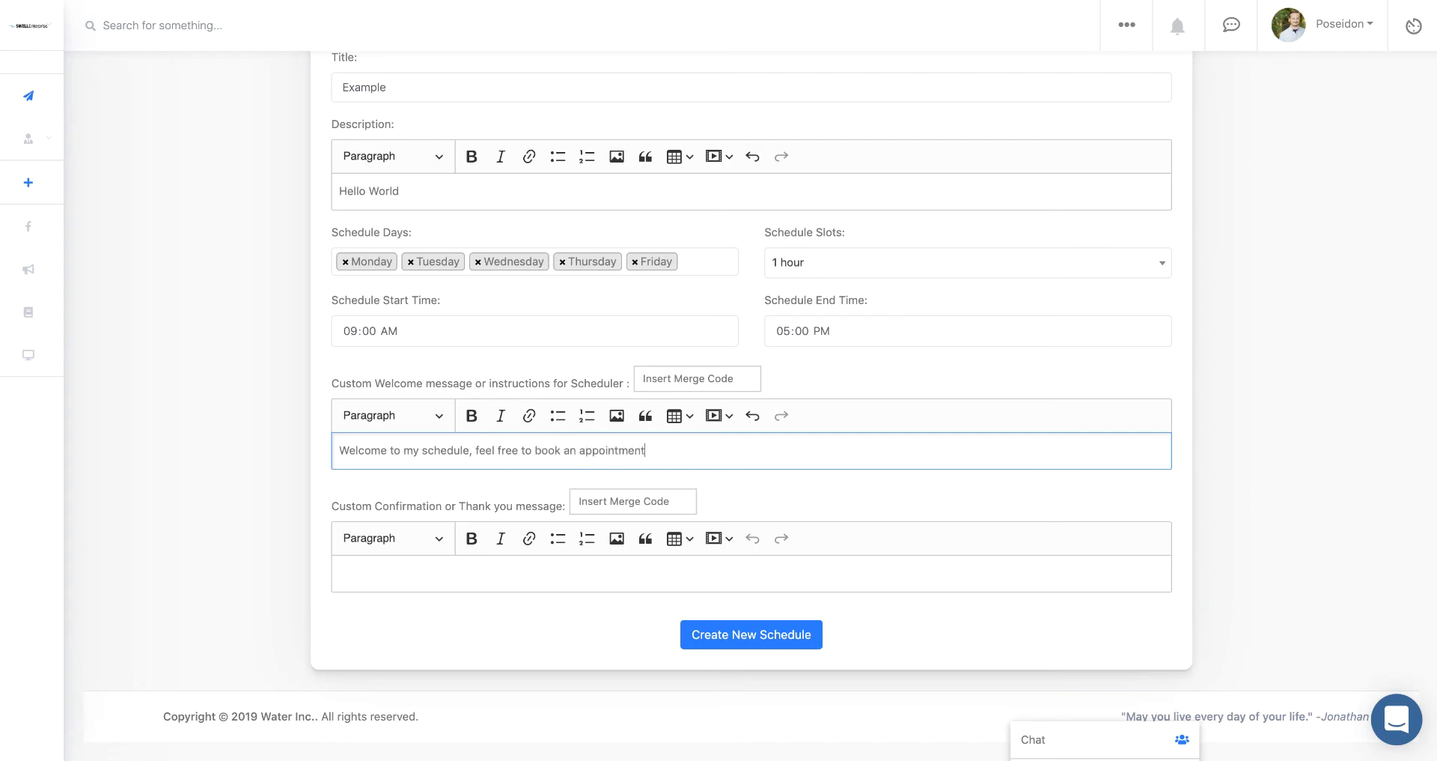
pyautogui.click(480, 572)
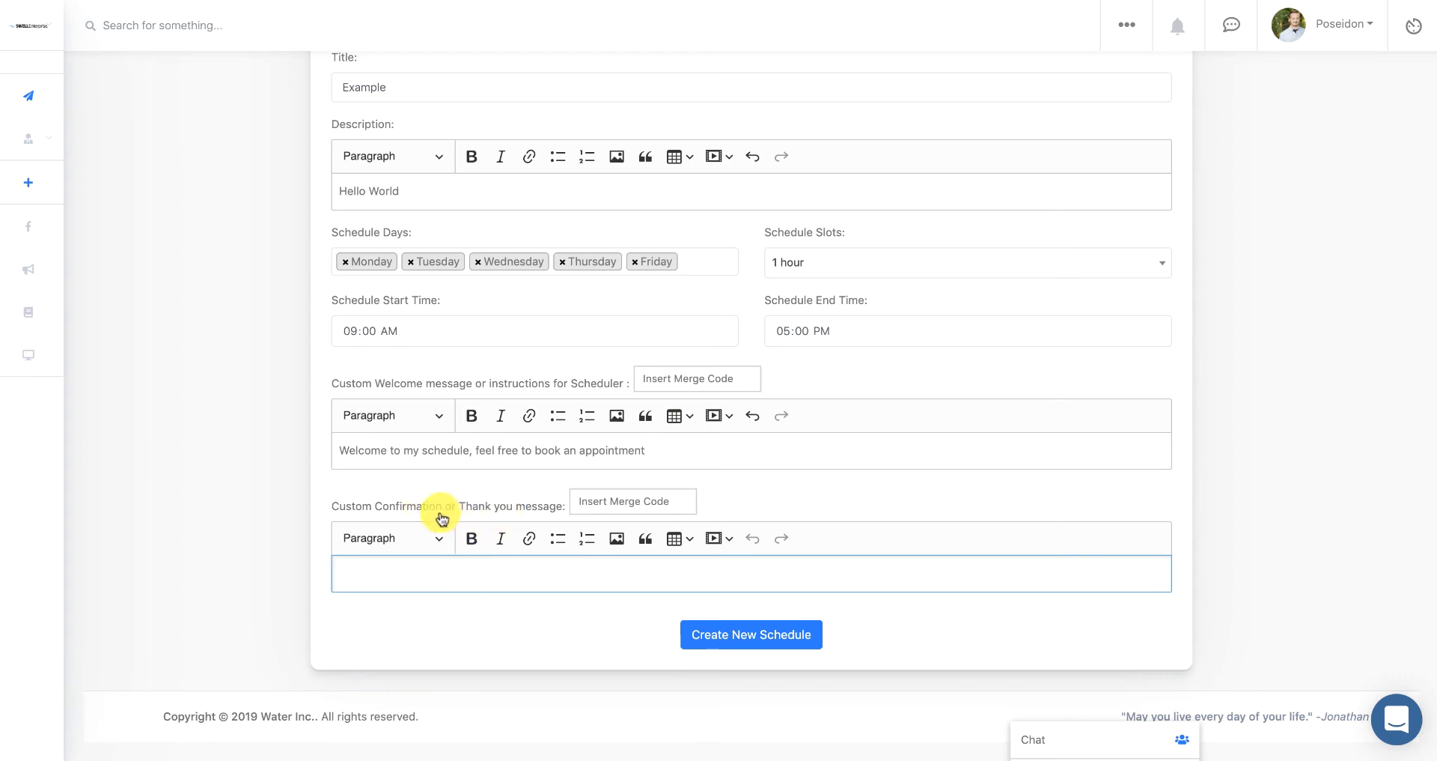
pyautogui.write('Th')
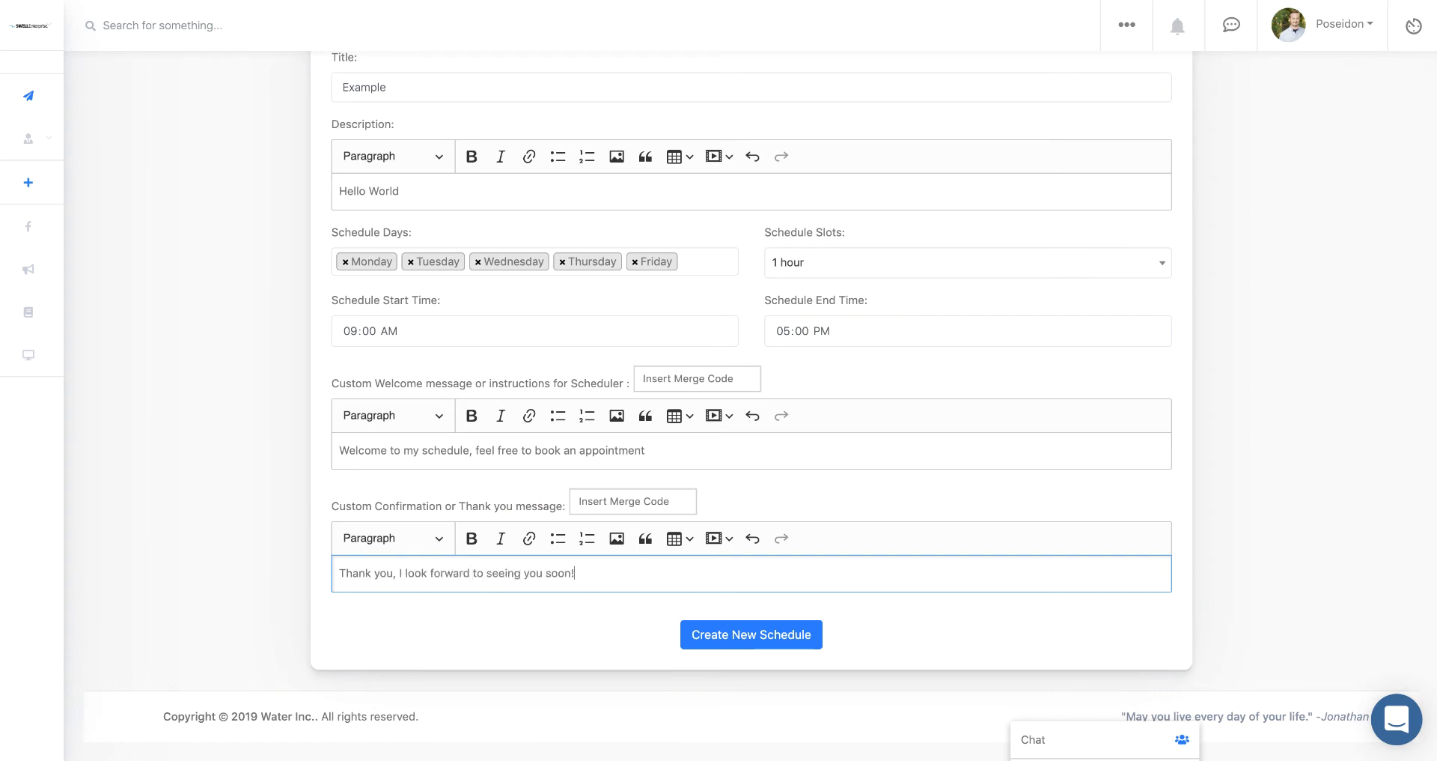
pyautogui.scroll(3, 732, 536)
pyautogui.scroll(-3, 735, 527)
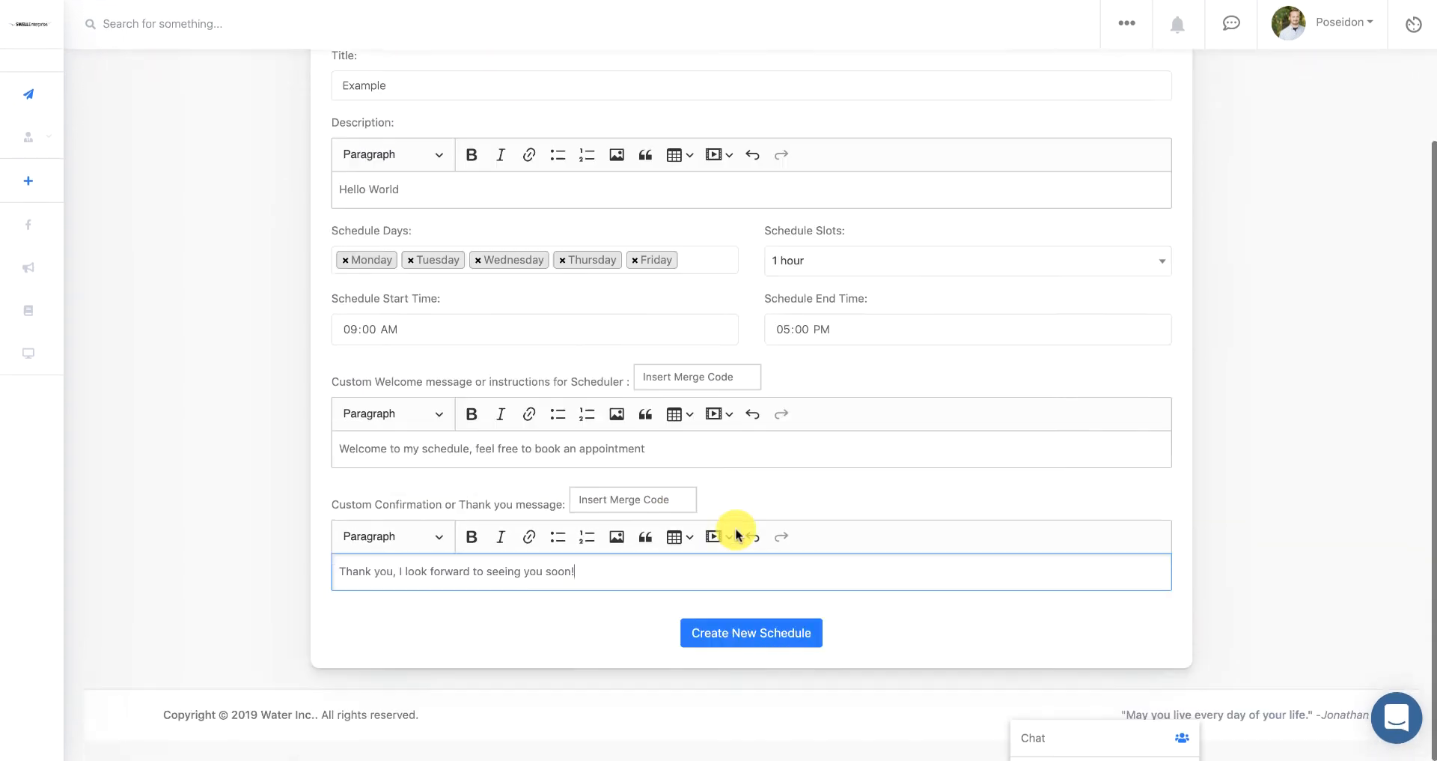
# - Save the Example schedule with Create New Schedule
pyautogui.click(738, 636)
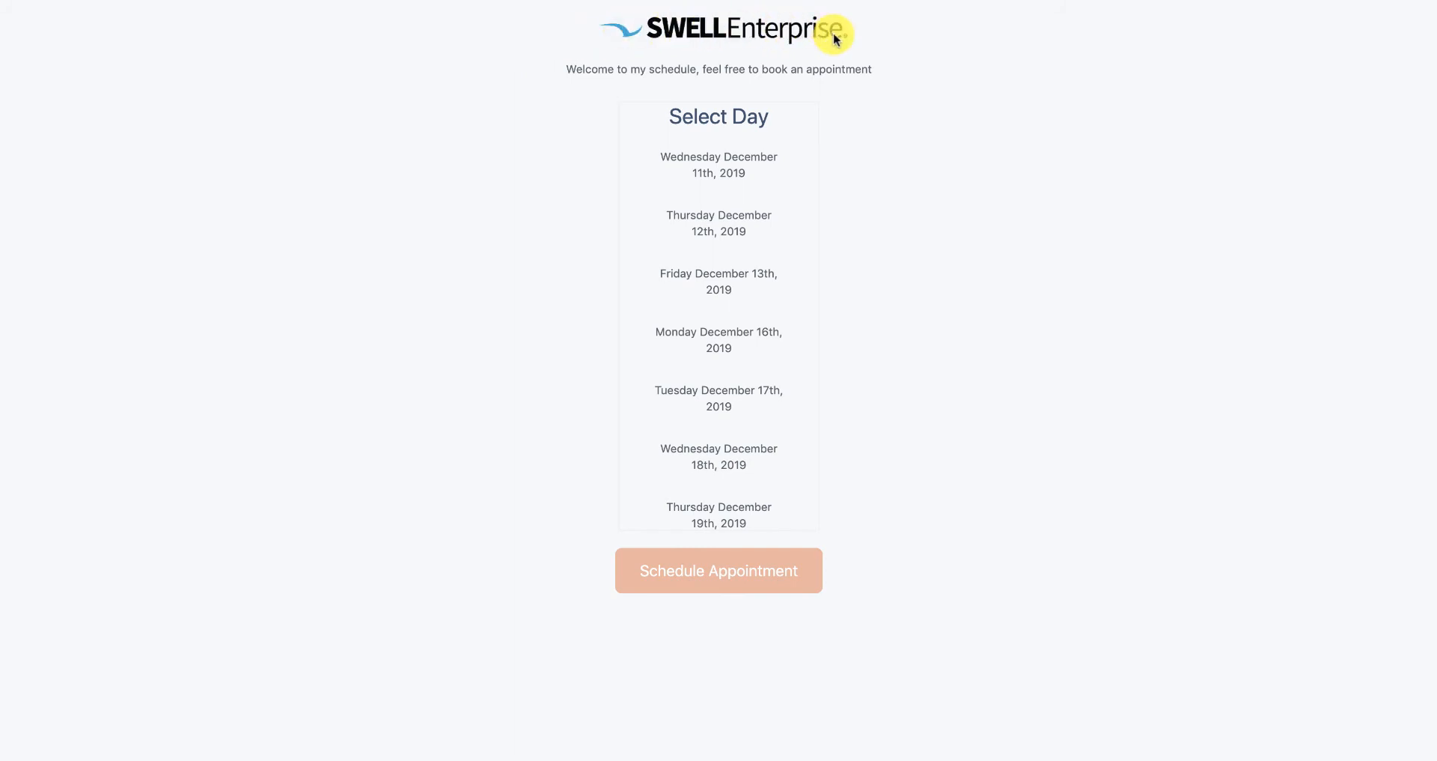
# - Select Monday December 23rd, 2019 on the public booking page
pyautogui.moveTo(569, 67); pyautogui.dragTo(876, 68)
pyautogui.click(872, 63)
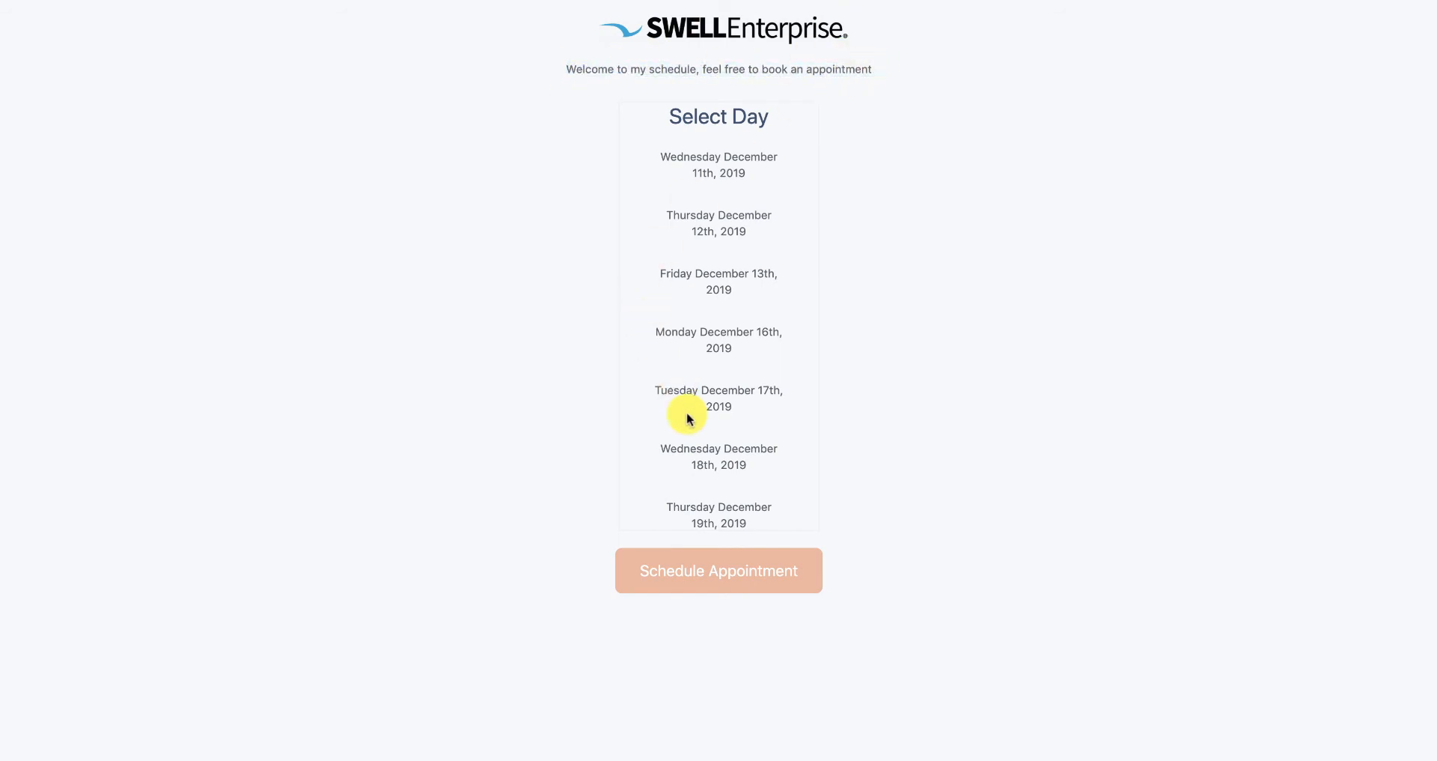
pyautogui.scroll(-5, 683, 479)
pyautogui.scroll(-10, 681, 469)
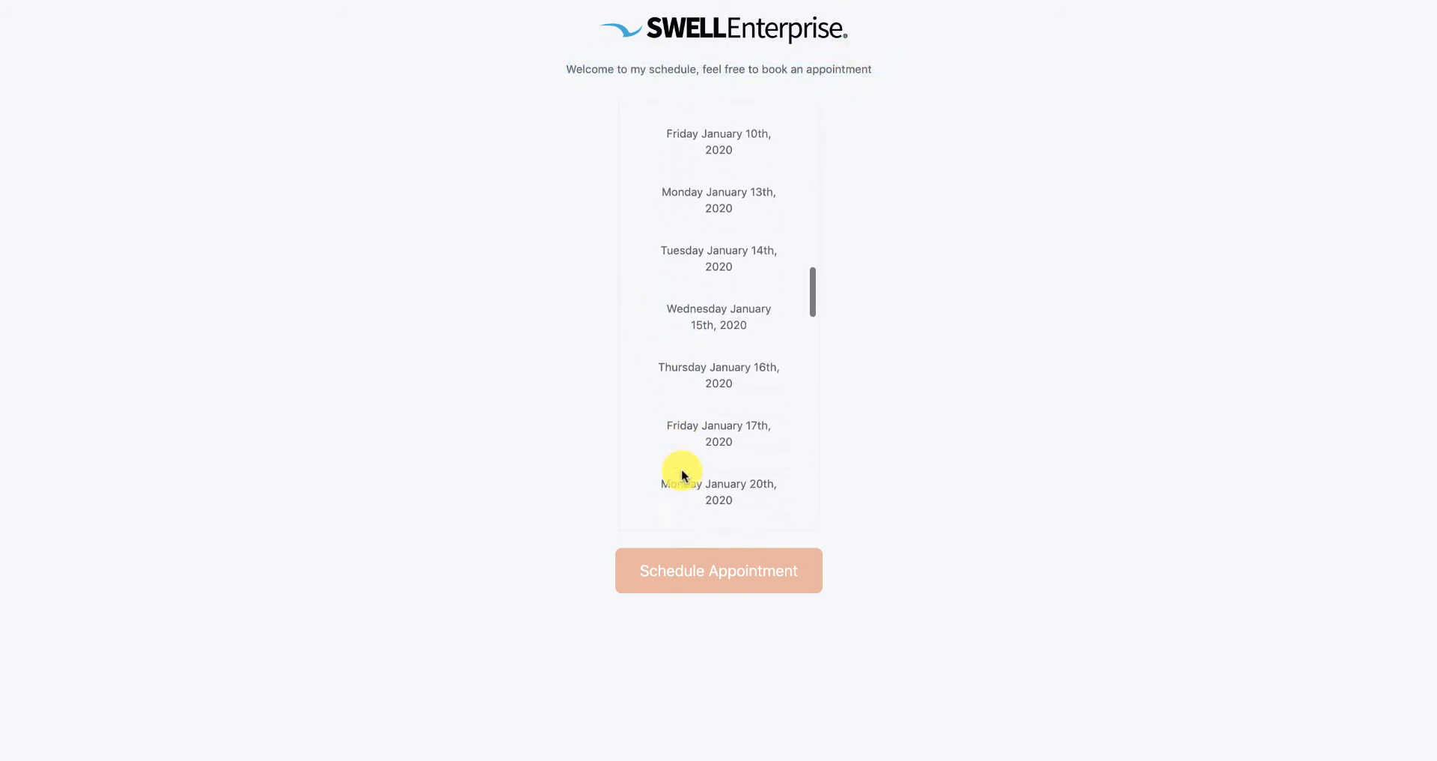
pyautogui.scroll(20, 682, 468)
pyautogui.scroll(-5, 681, 472)
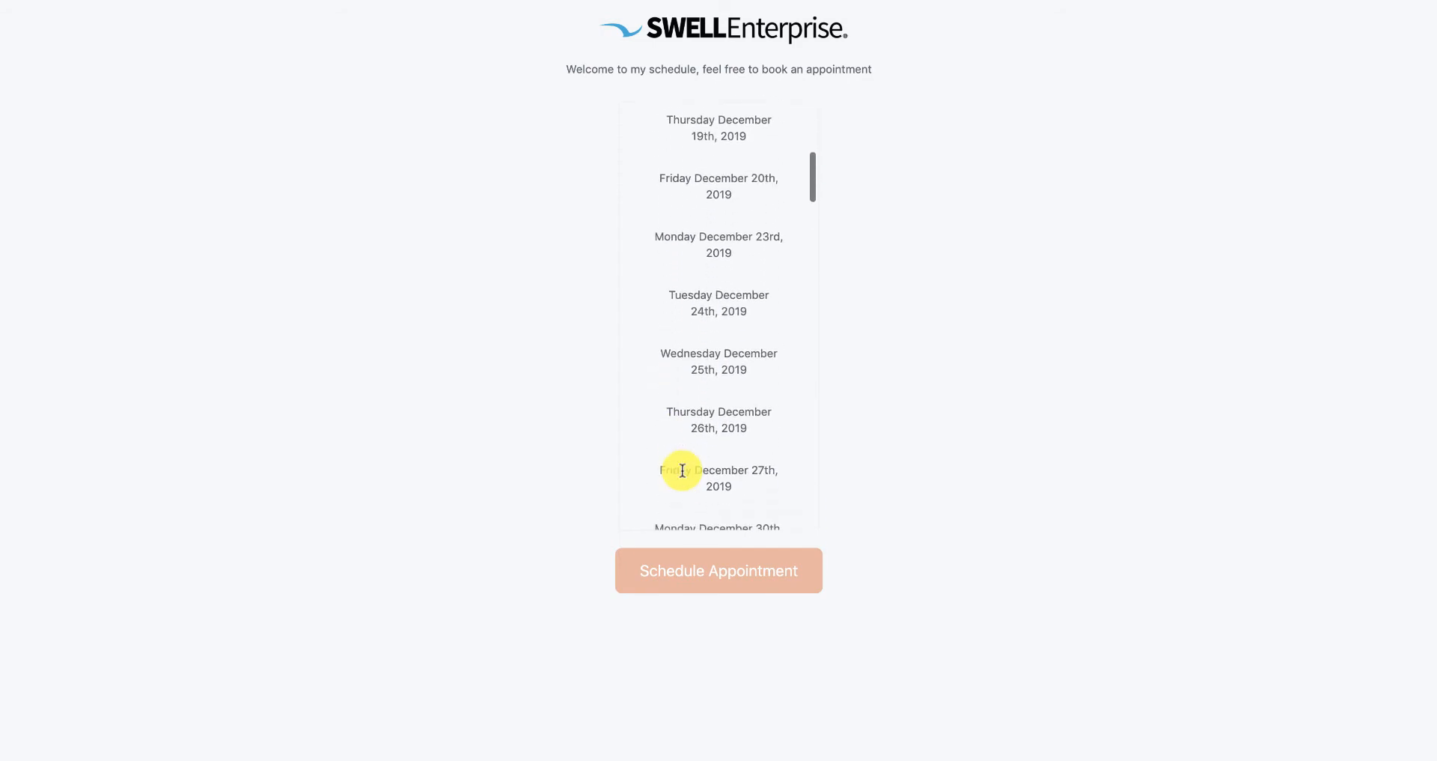
pyautogui.click(743, 255)
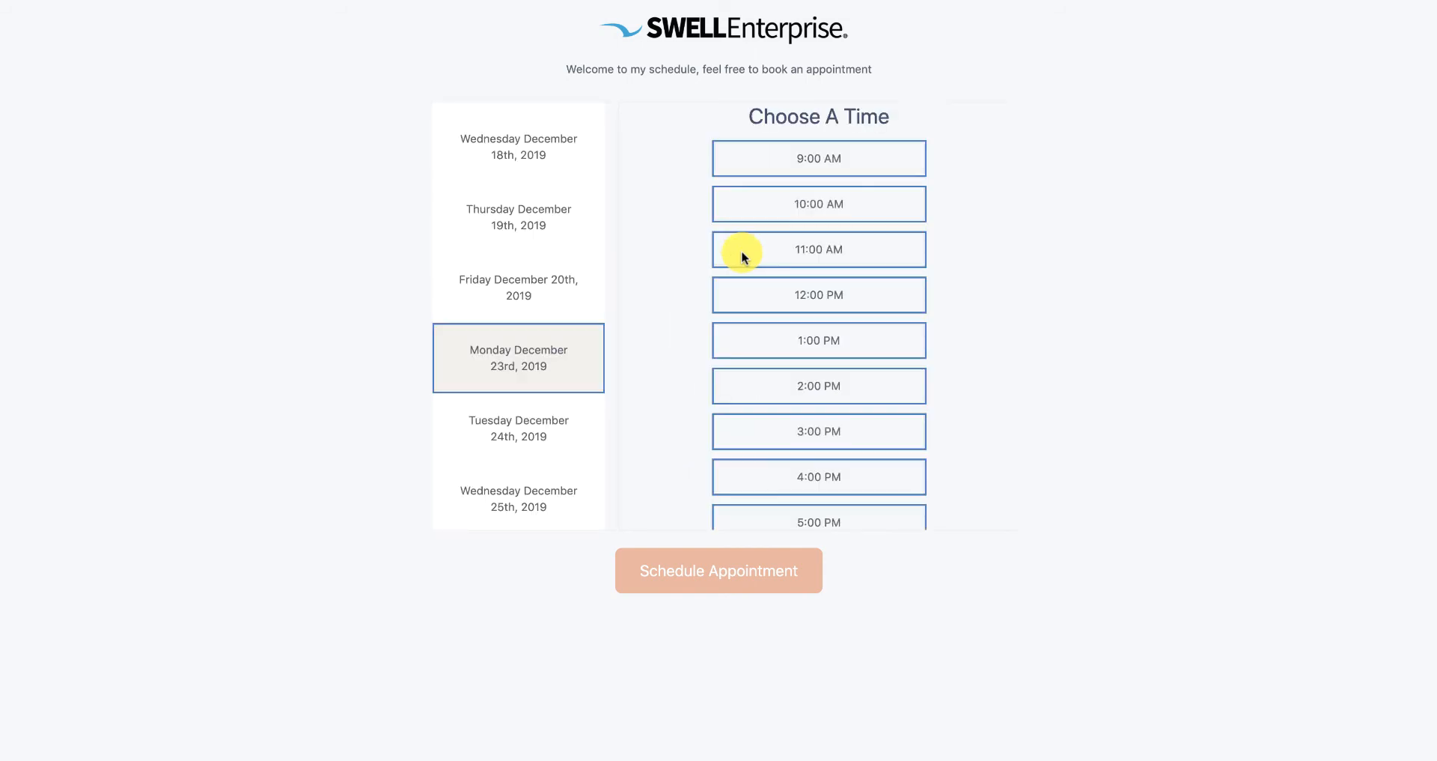
# - Pick the 11:00 AM time slot and proceed to schedule the appointment
pyautogui.scroll(-2, 749, 370)
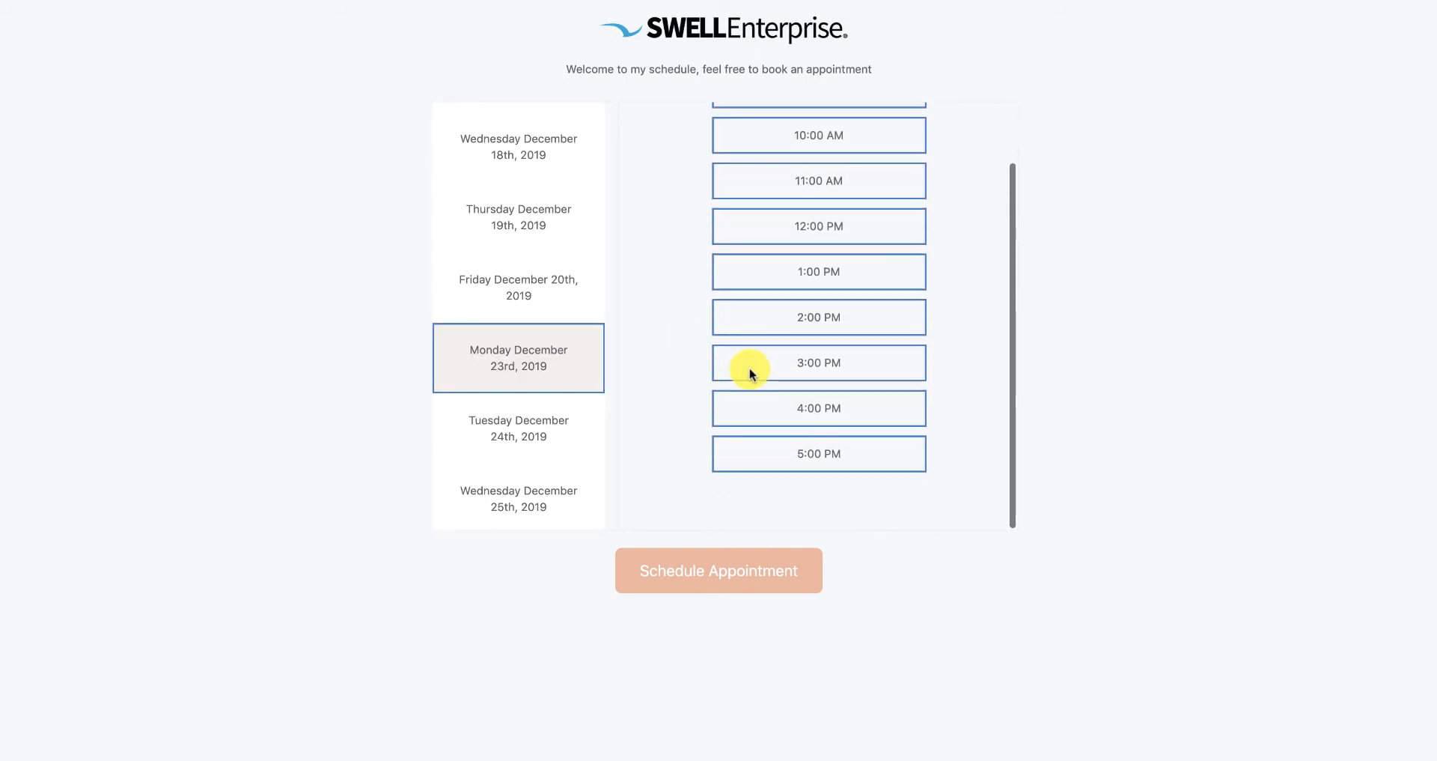
pyautogui.scroll(2, 748, 368)
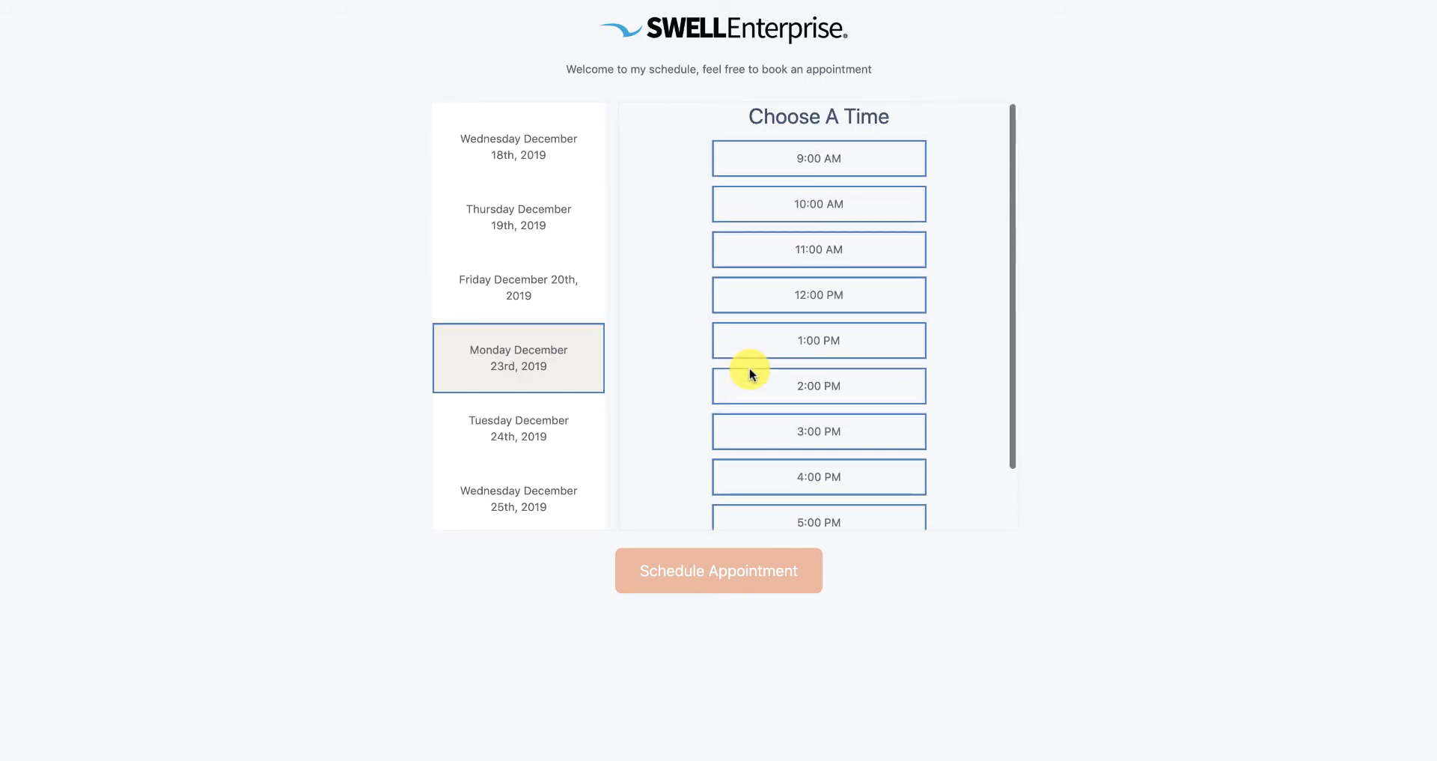
pyautogui.click(757, 254)
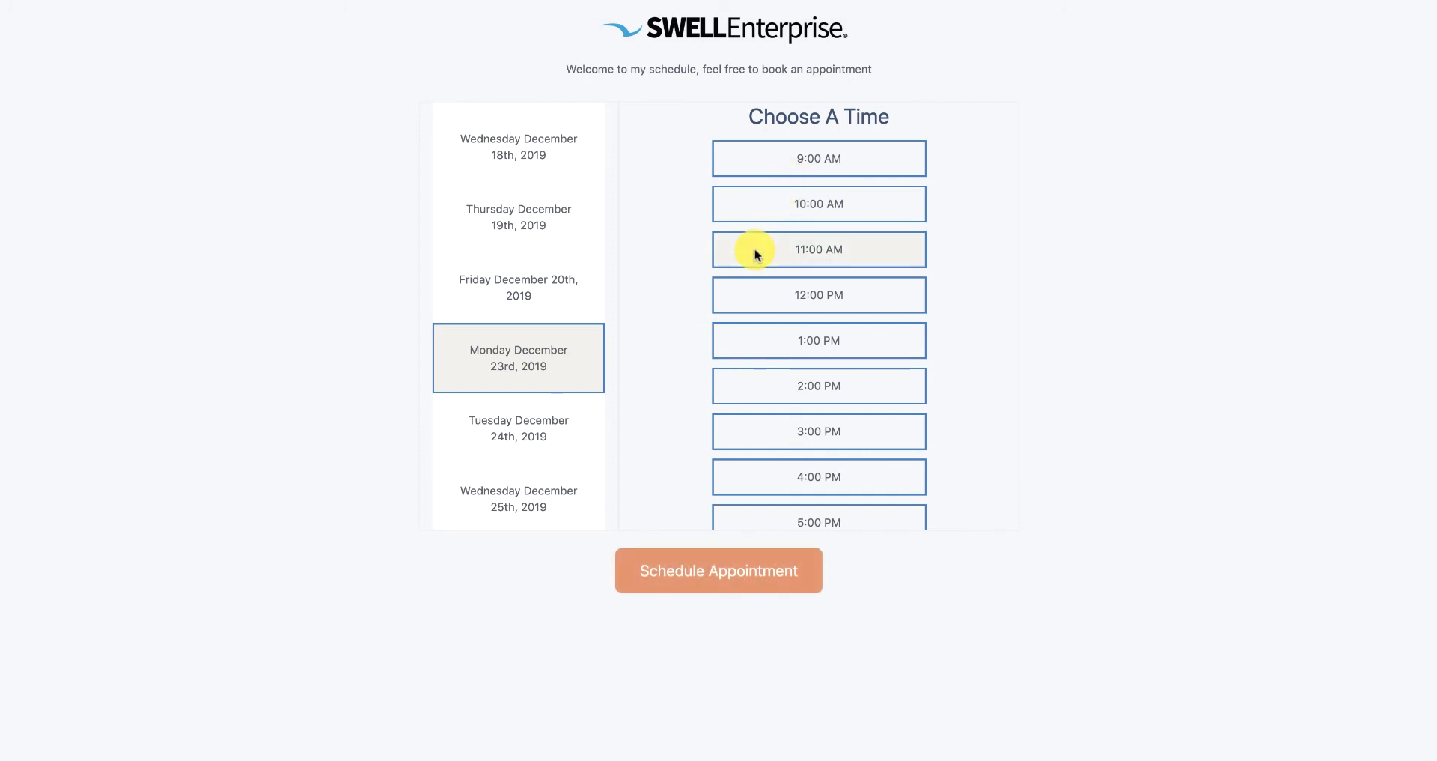
pyautogui.click(694, 580)
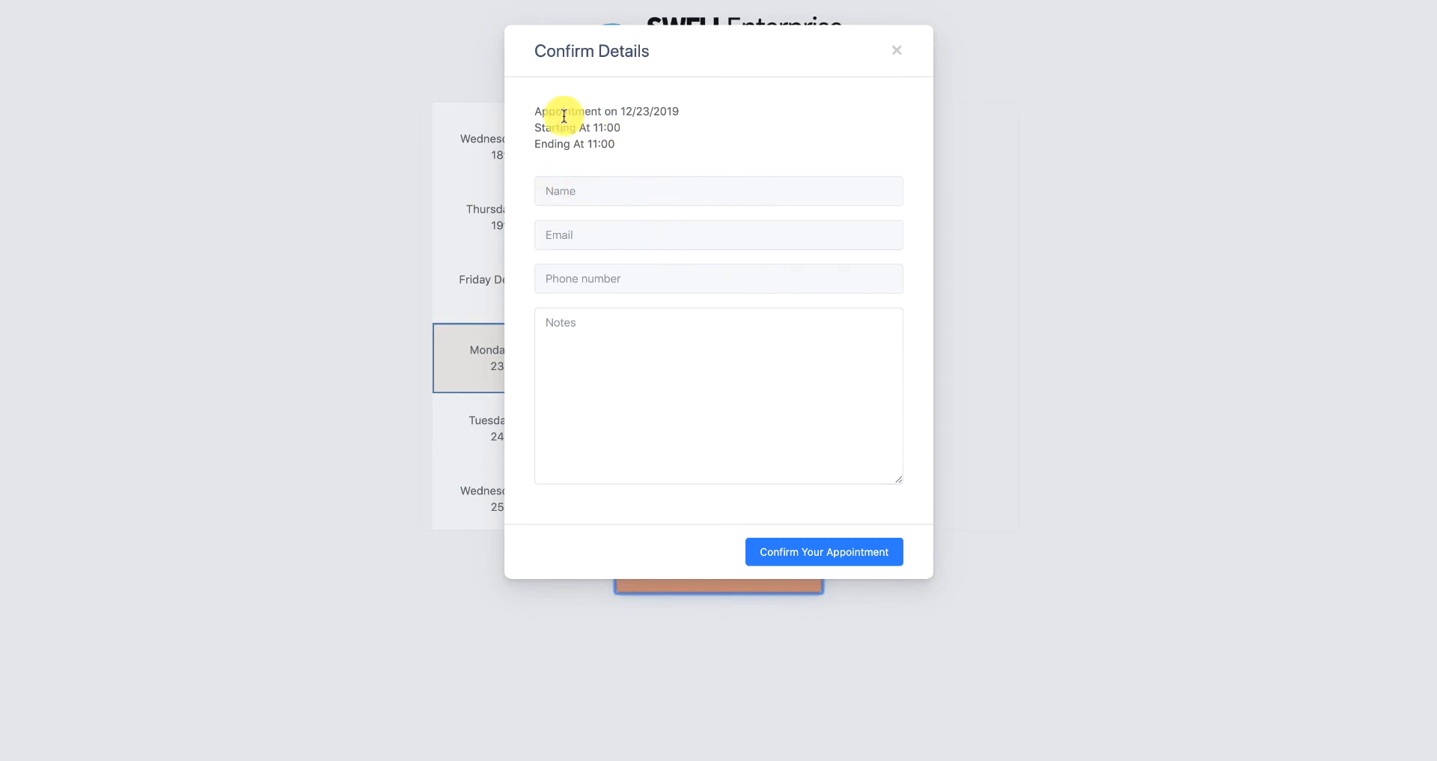
# - Fill in the booker's name and e-mail from autofill and type their phone number
pyautogui.click(639, 185)
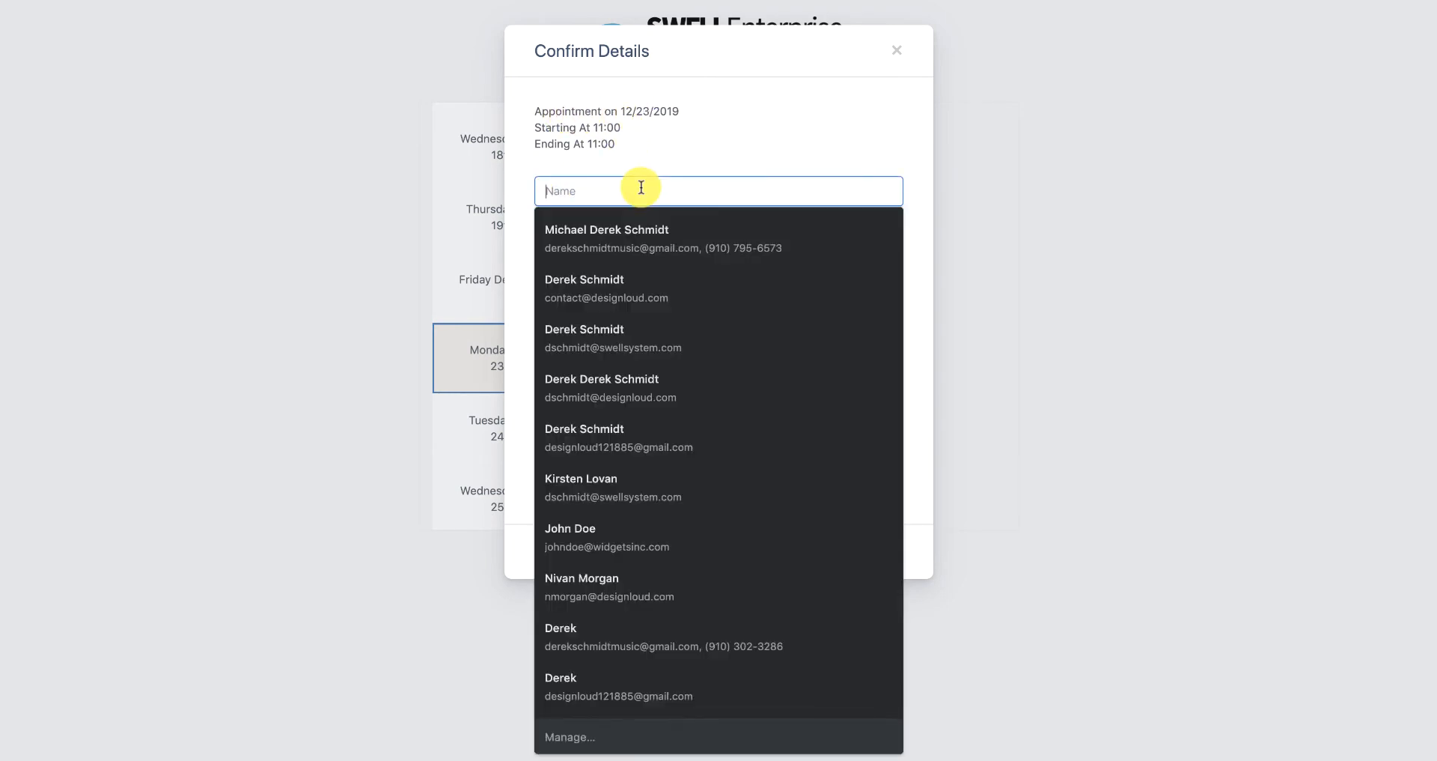
pyautogui.write('John')
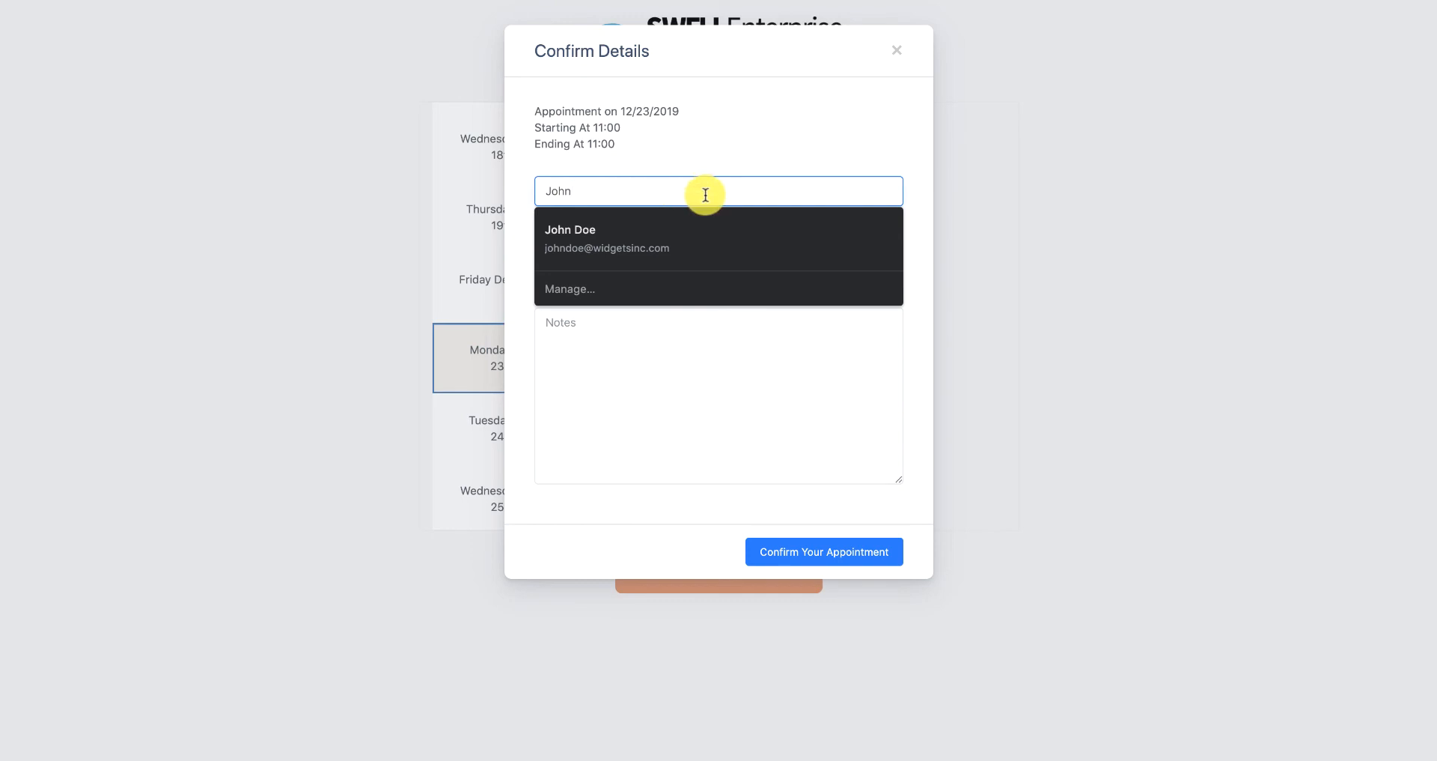
pyautogui.click(715, 221)
pyautogui.click(713, 229)
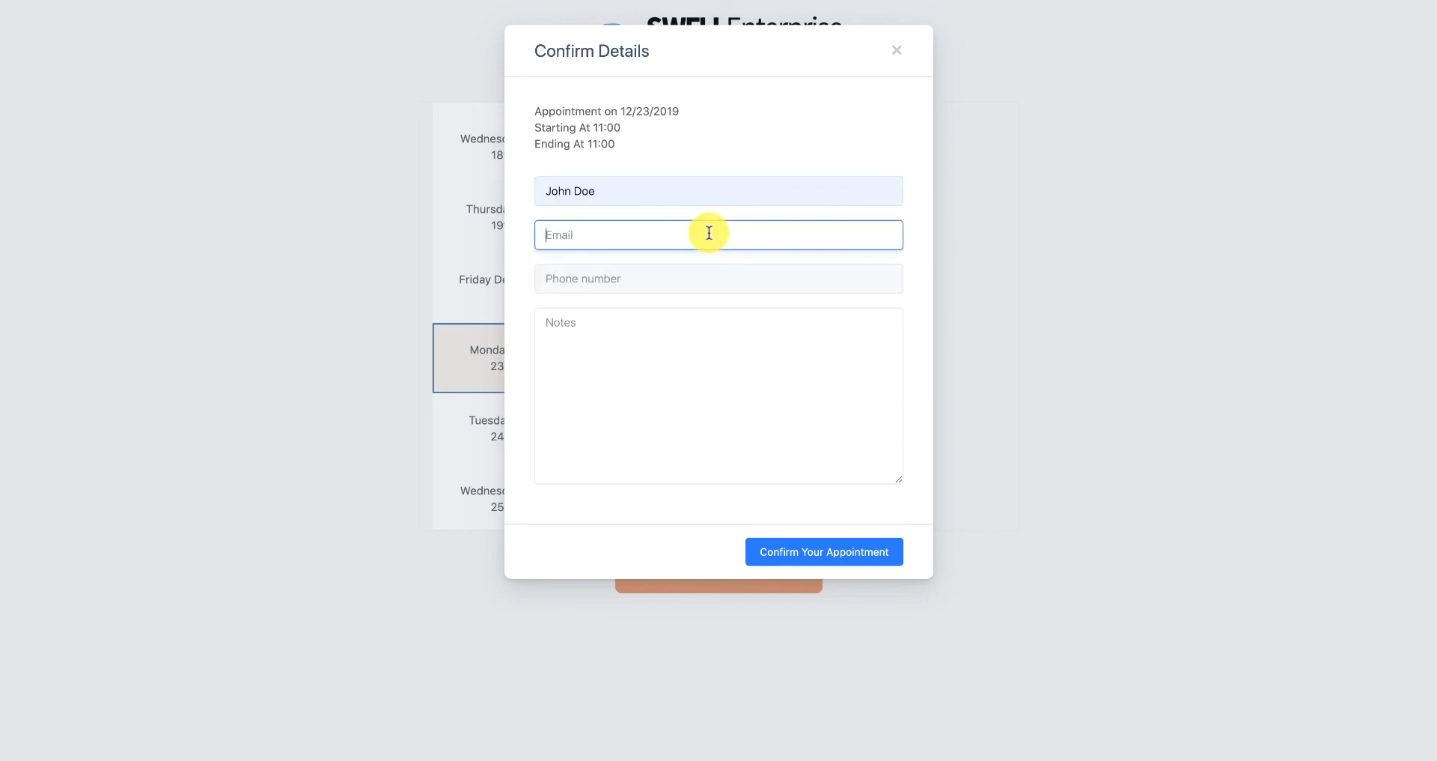
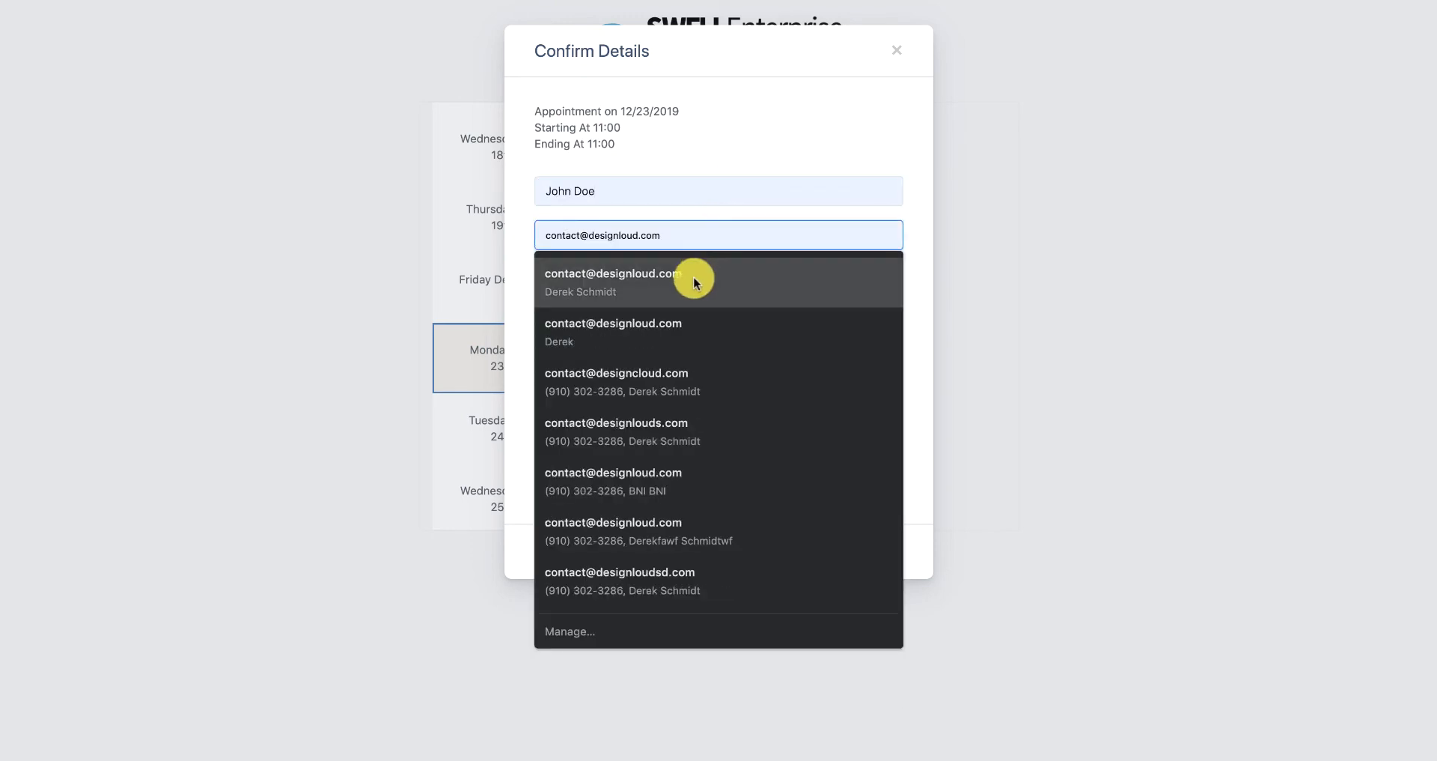
pyautogui.click(693, 281)
pyautogui.click(683, 274)
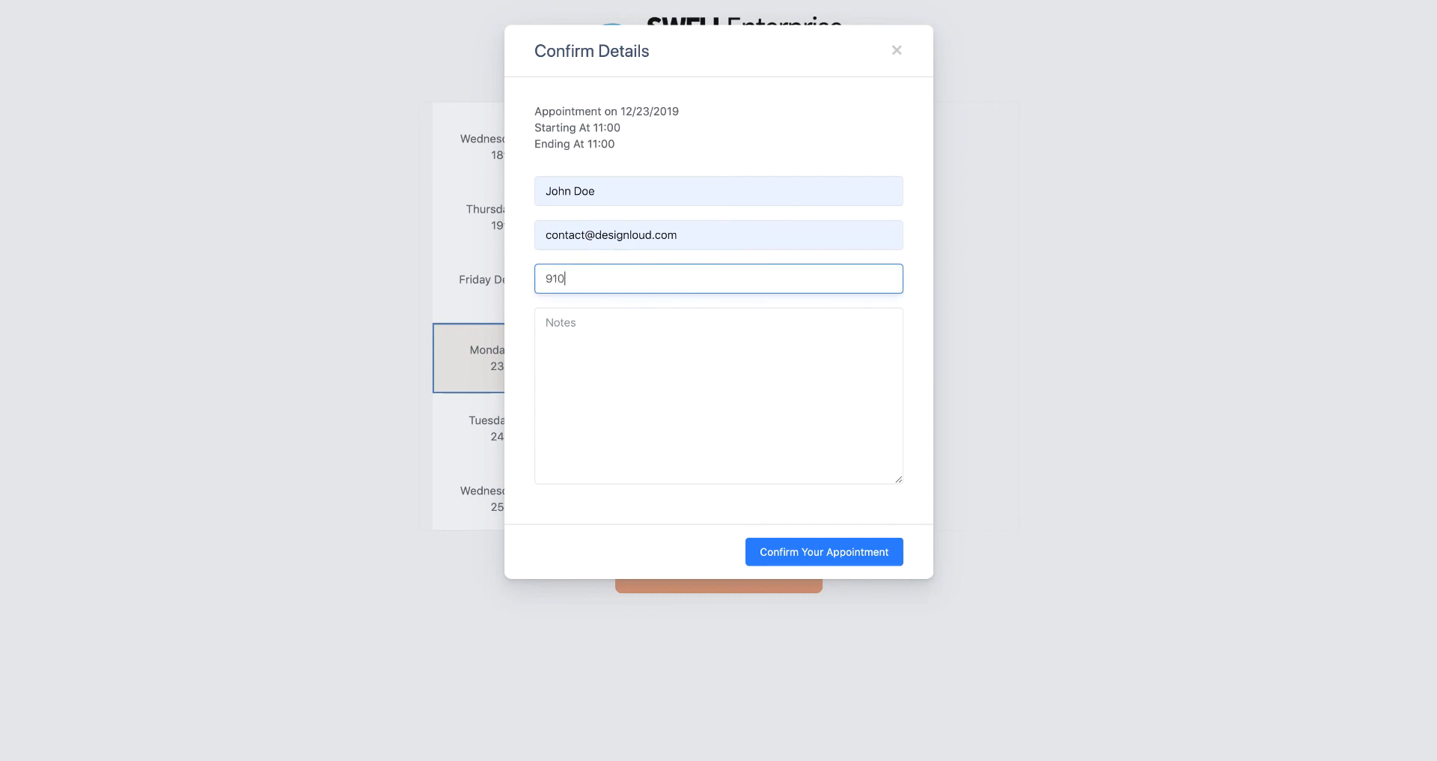
# - Add the note 'Can't wait to review the website' and confirm the appointment
pyautogui.click(686, 386)
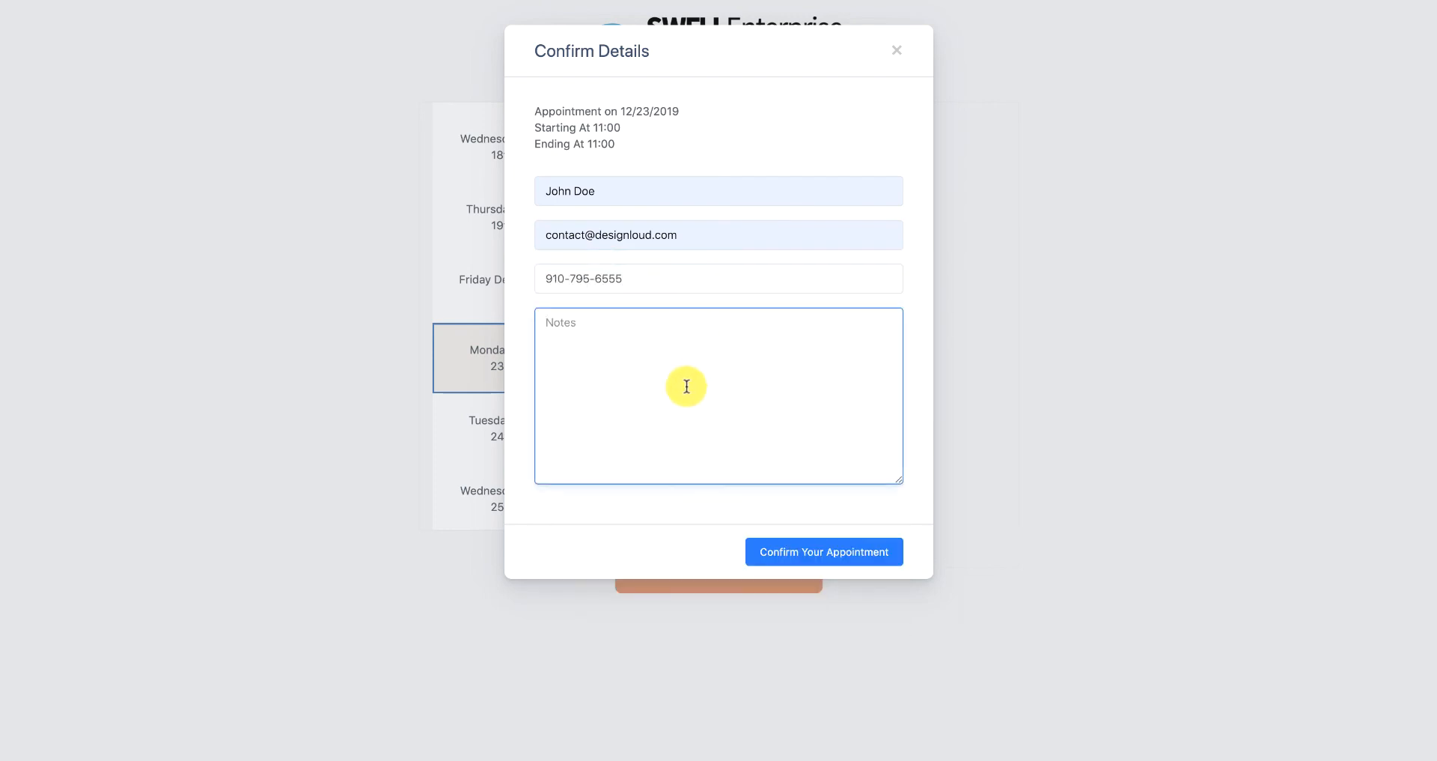
pyautogui.write("Can't wait to review the w")
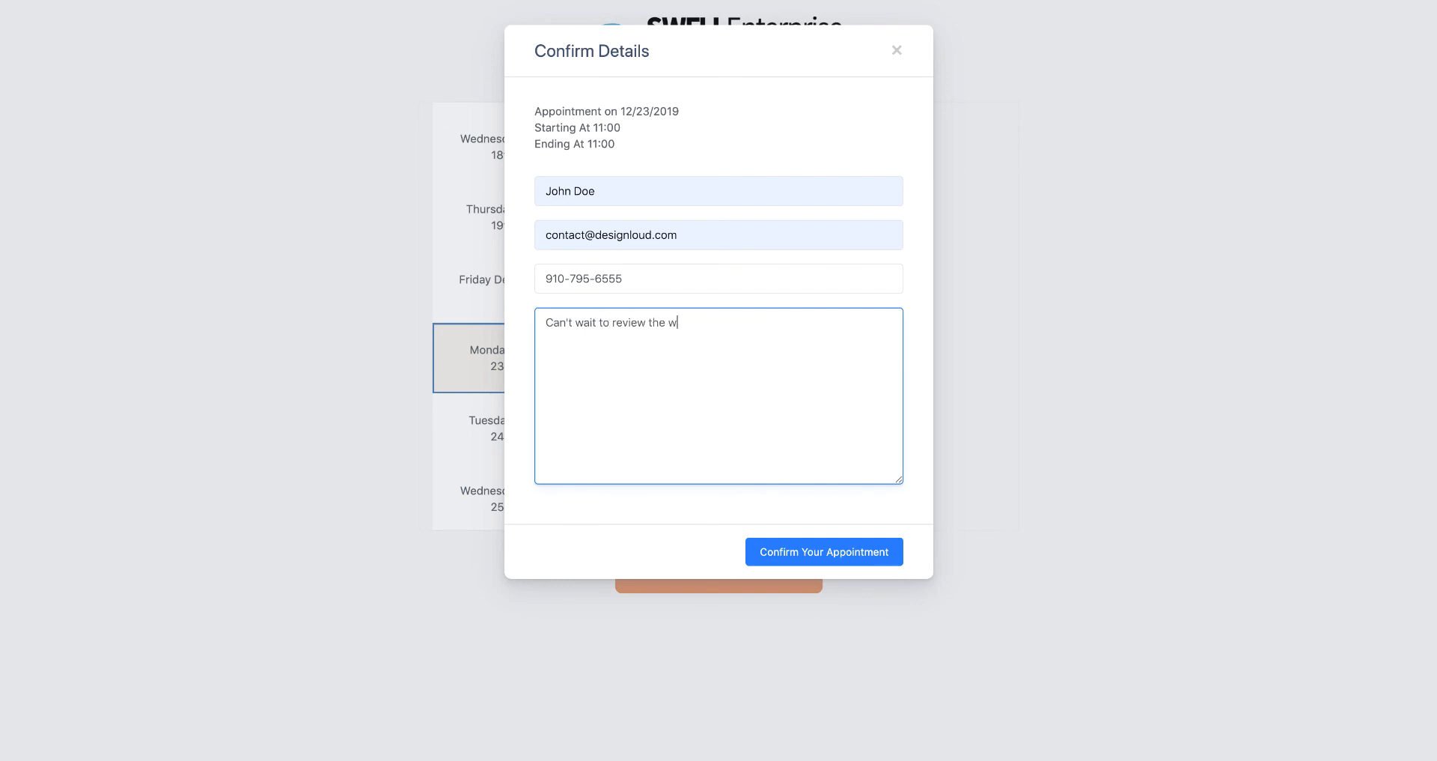
pyautogui.write('ebsite')
pyautogui.click(830, 552)
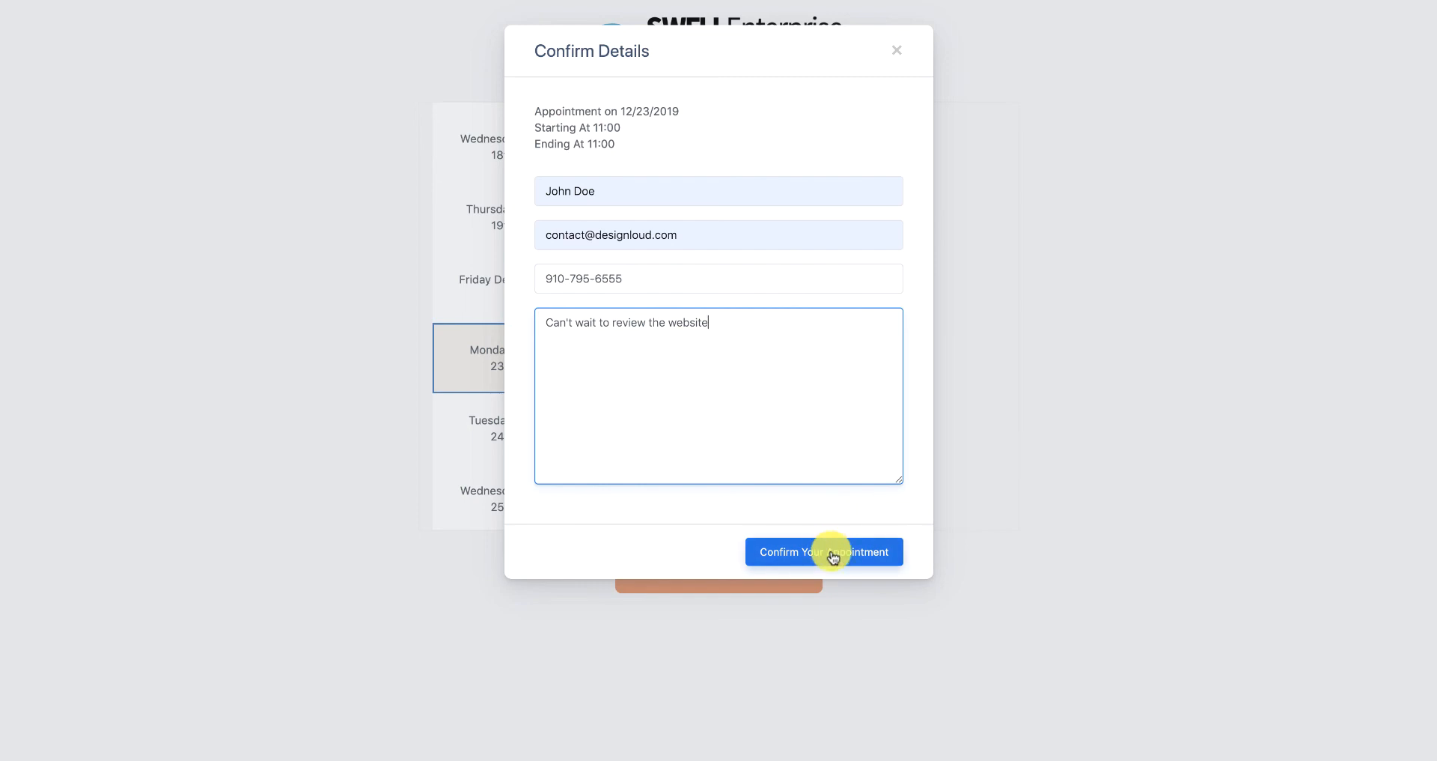
pyautogui.click(833, 554)
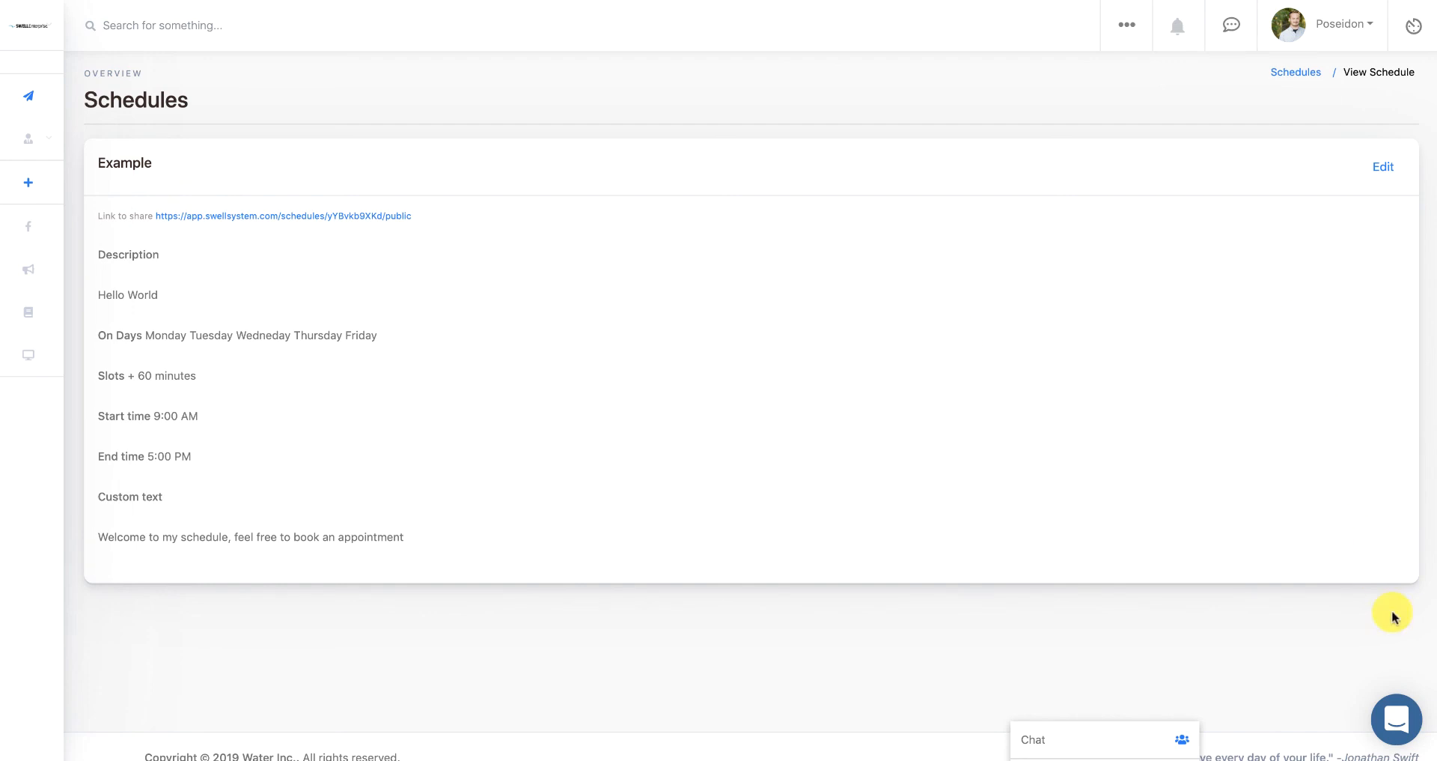
# - Open the support chat panel from the bottom-right launcher
pyautogui.click(1401, 723)
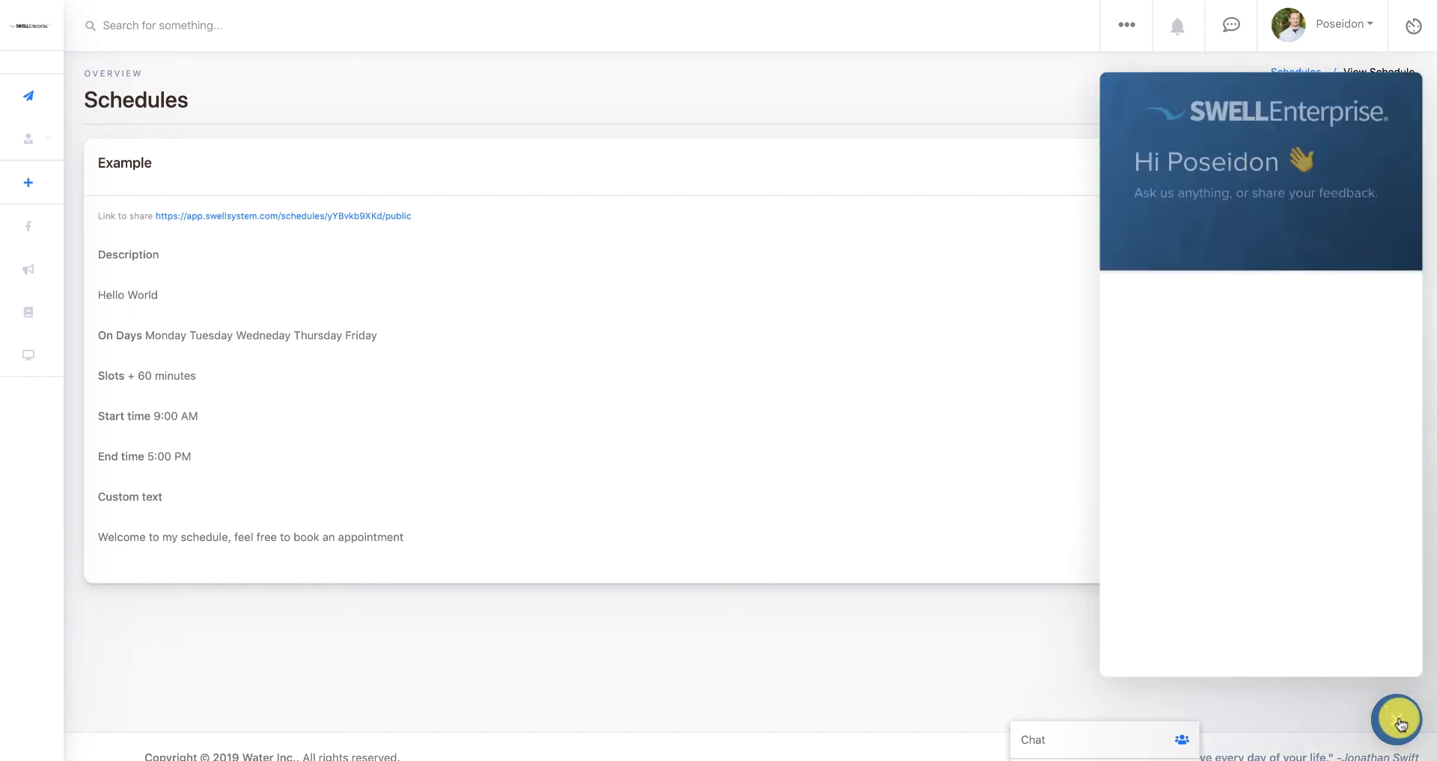